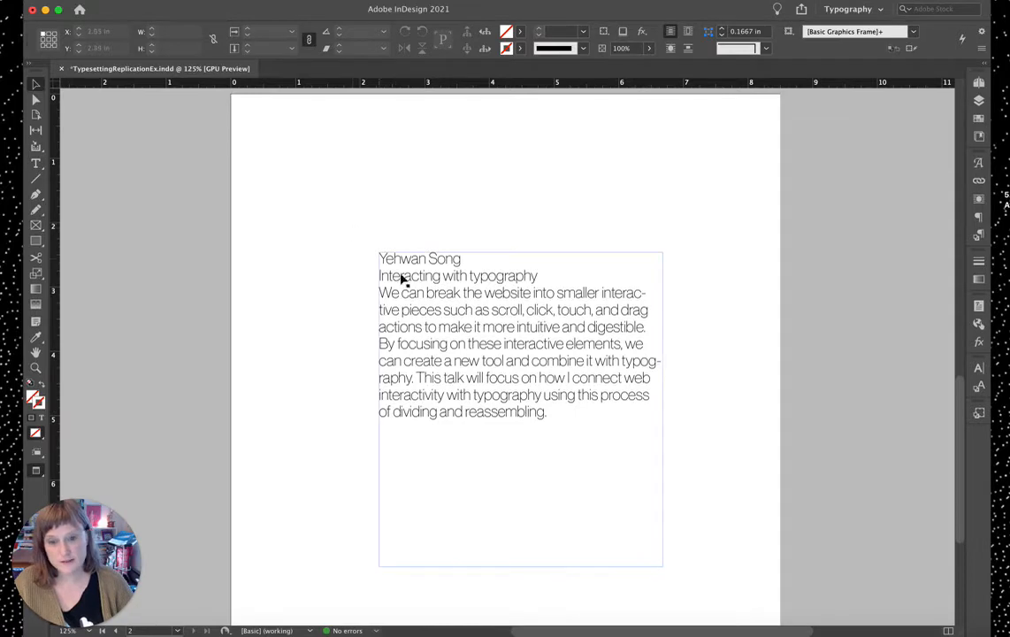
Step: Select the 'Yehwan Song' heading line in the text frame
double_click(436, 259)
drag(464, 259, 375, 260)
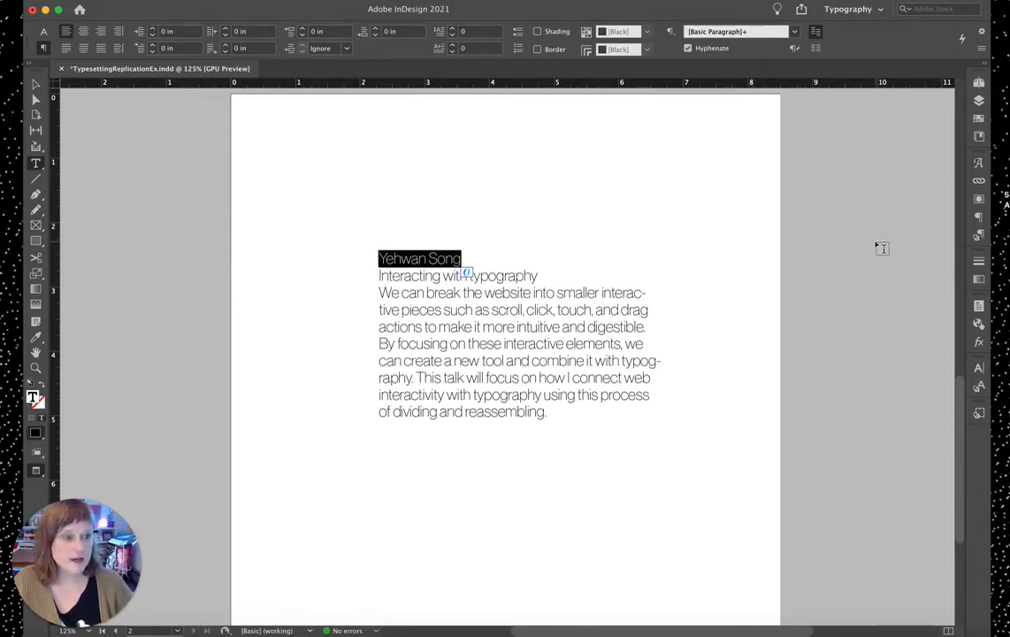
Step: Turn on paragraph shading for the heading in Paragraph Borders and Shading
click(978, 218)
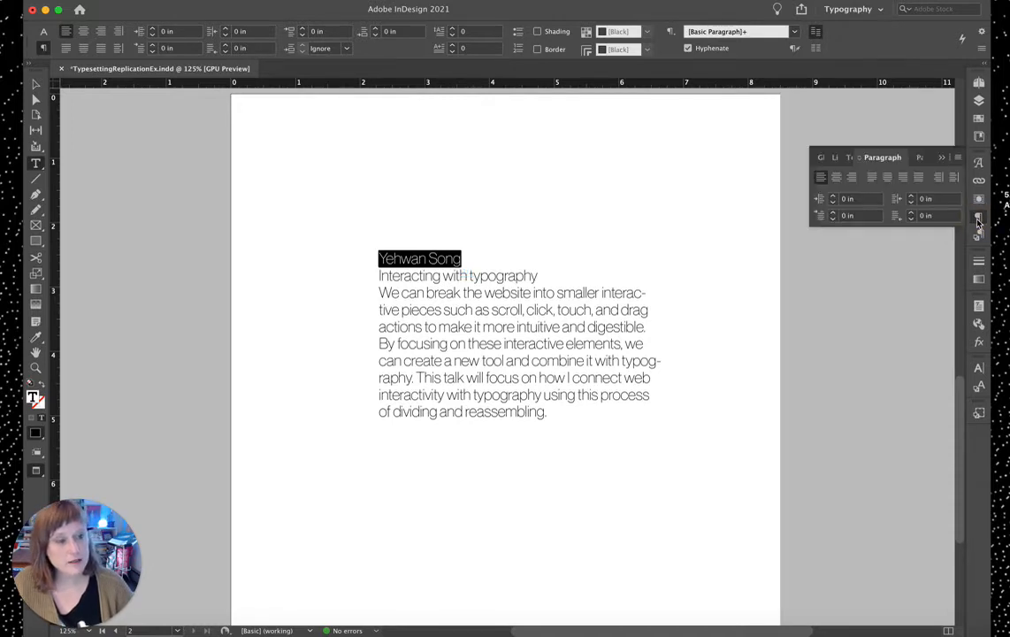
click(955, 157)
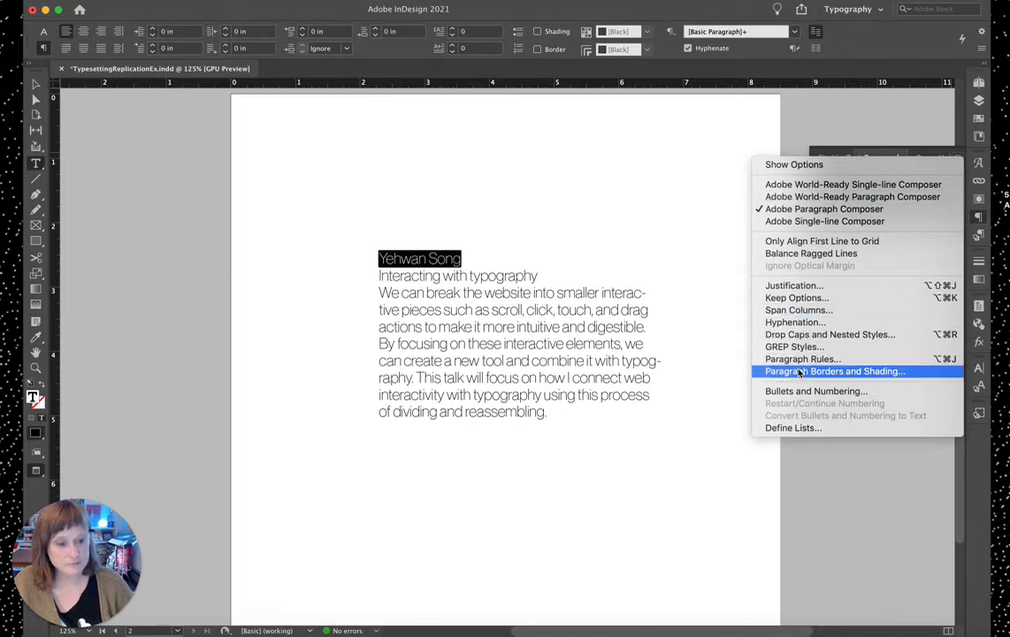
click(915, 374)
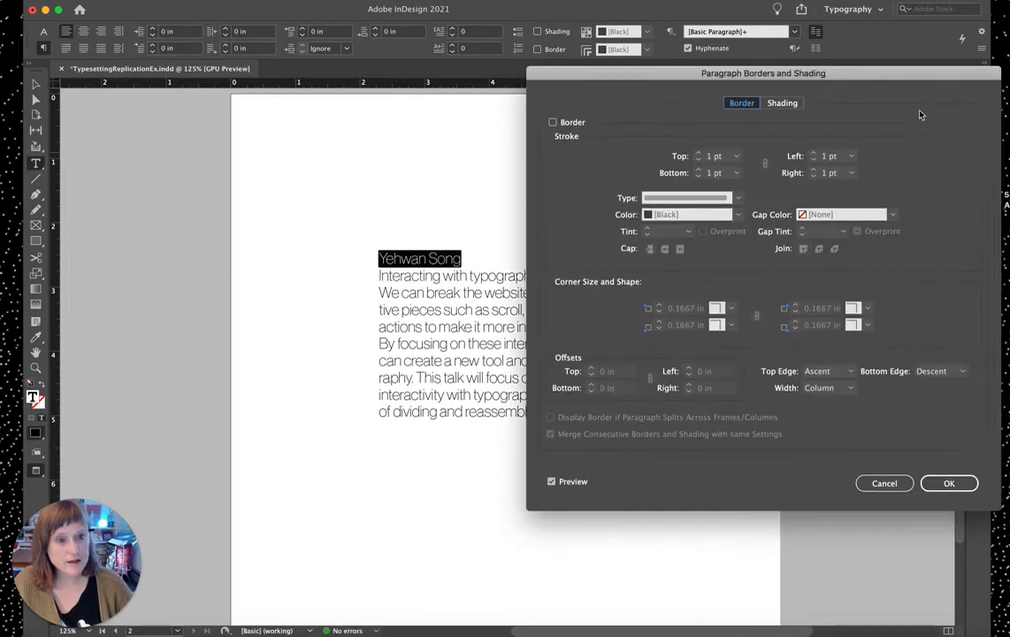
click(783, 104)
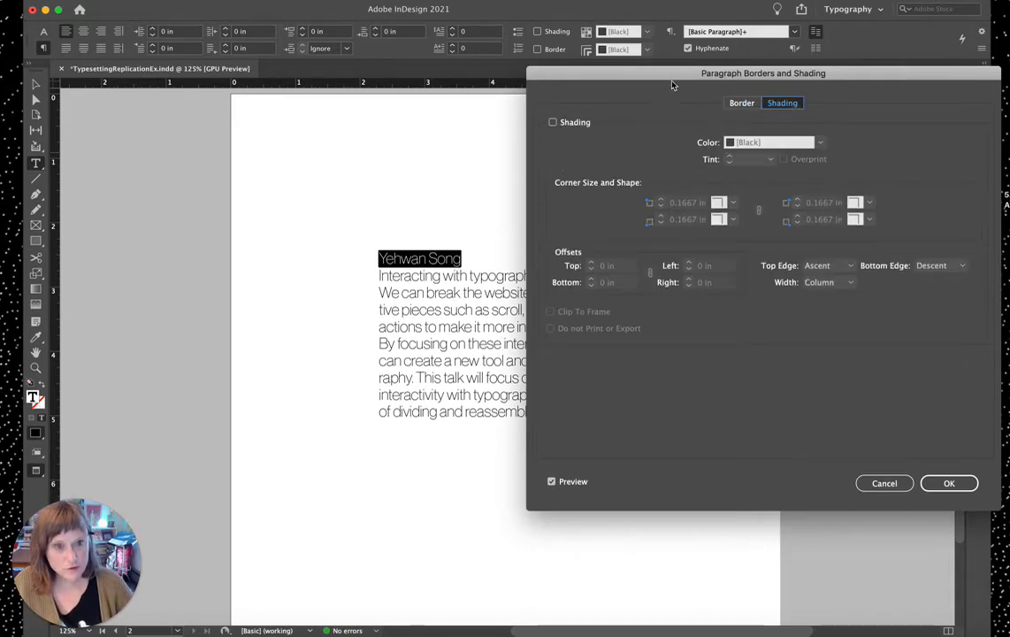
drag(672, 85, 794, 82)
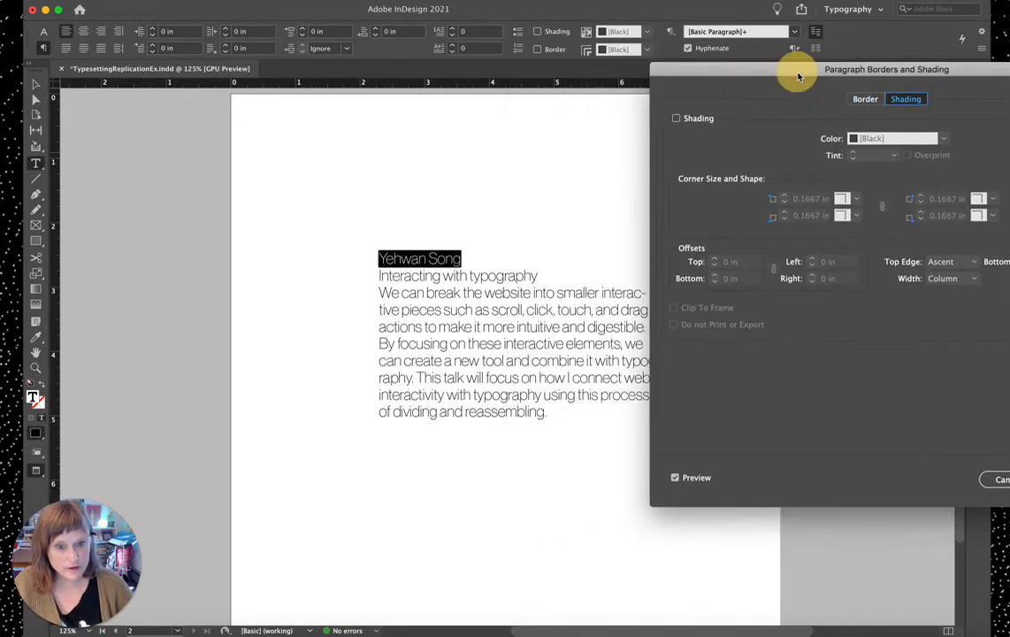
click(675, 119)
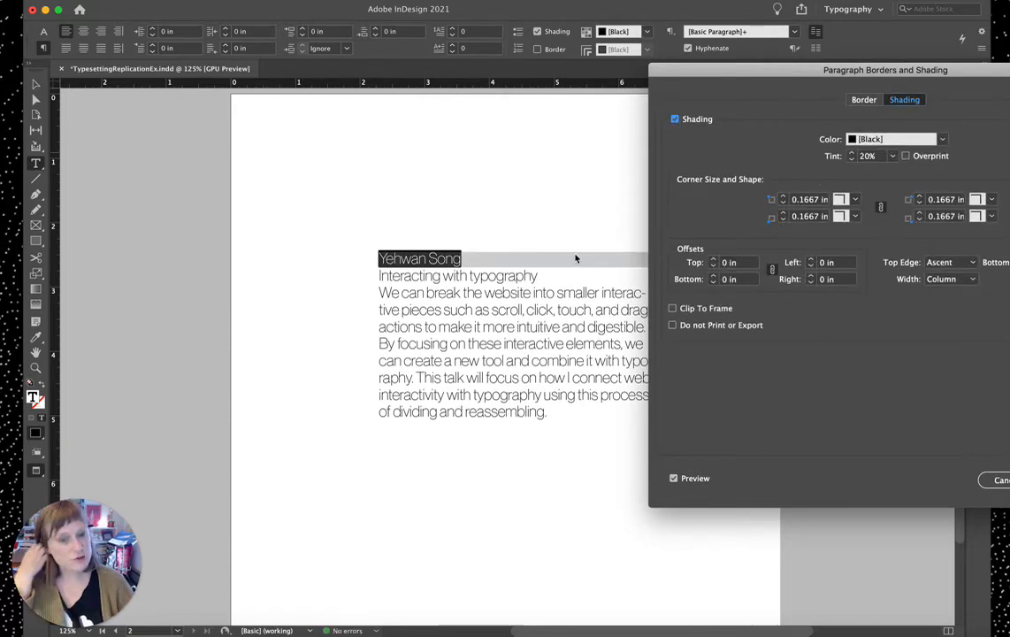
Step: Set the shading tint to 20% and the shading width to Text
mouse_move(701, 83)
mouse_down()
mouse_move(536, 233)
mouse_move(359, 314)
mouse_up()
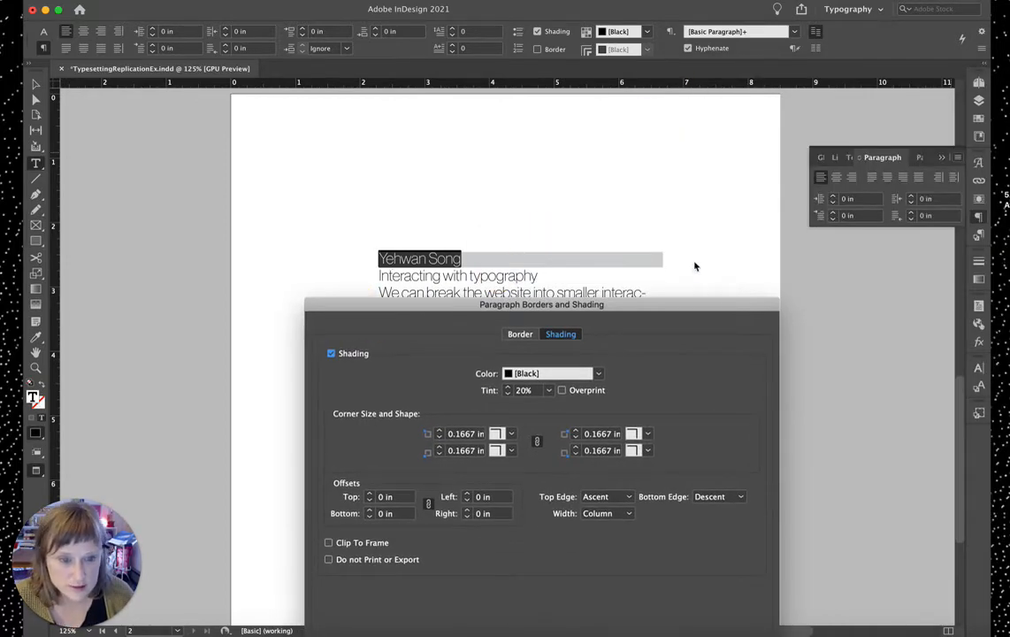
mouse_move(397, 316)
mouse_down()
mouse_move(763, 279)
mouse_move(788, 167)
mouse_move(733, 104)
mouse_up()
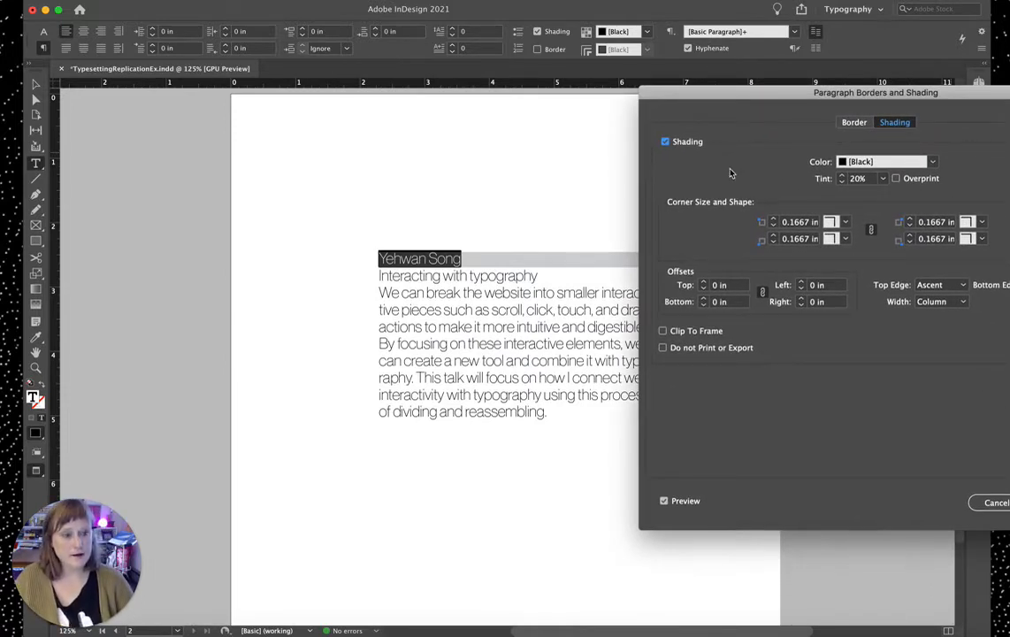
click(884, 182)
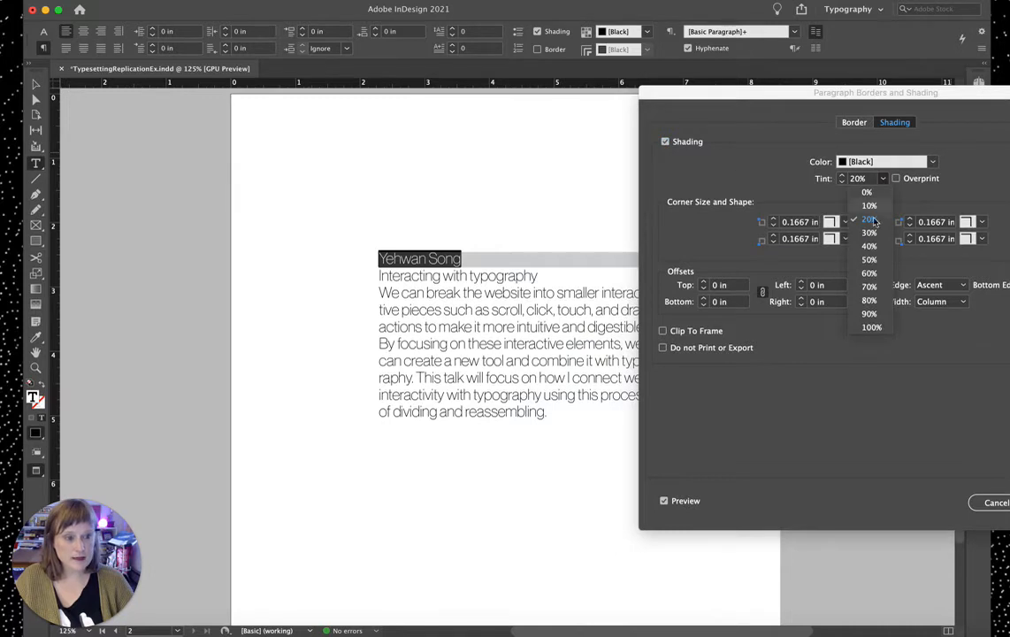
click(857, 271)
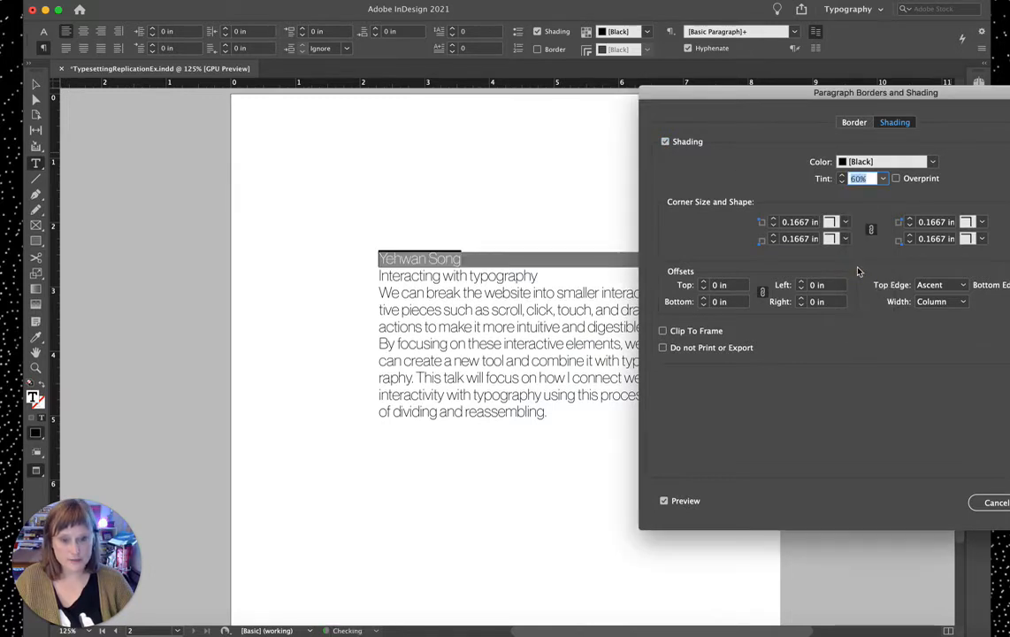
click(884, 181)
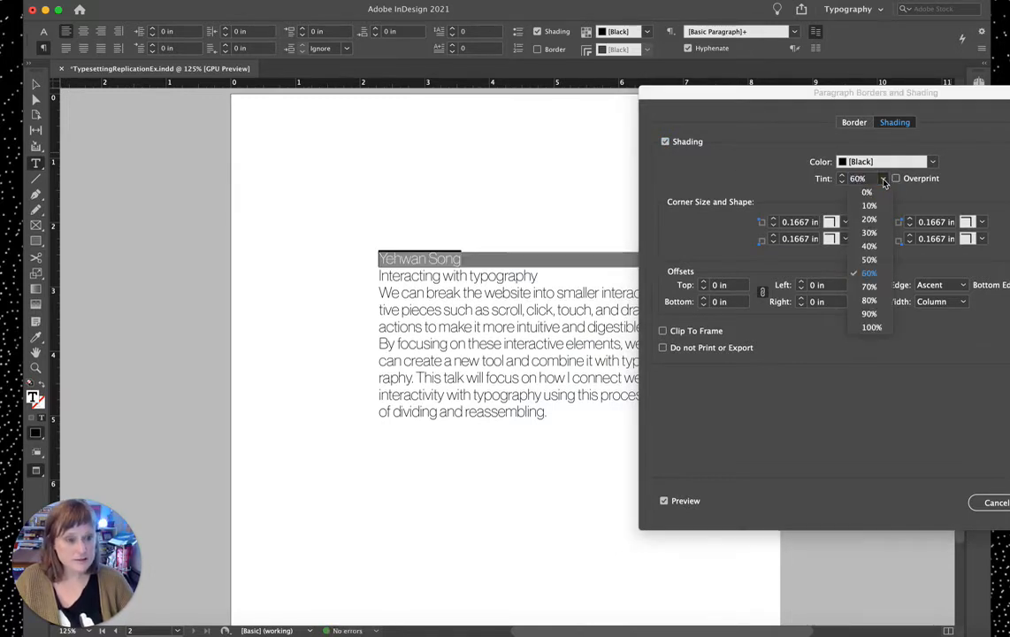
click(869, 219)
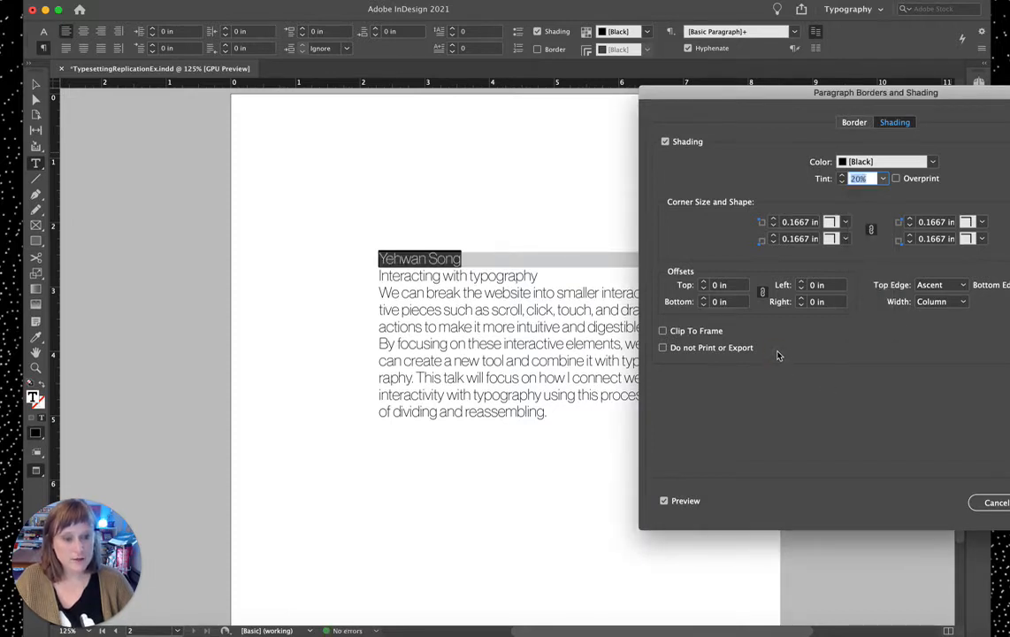
click(937, 302)
click(930, 331)
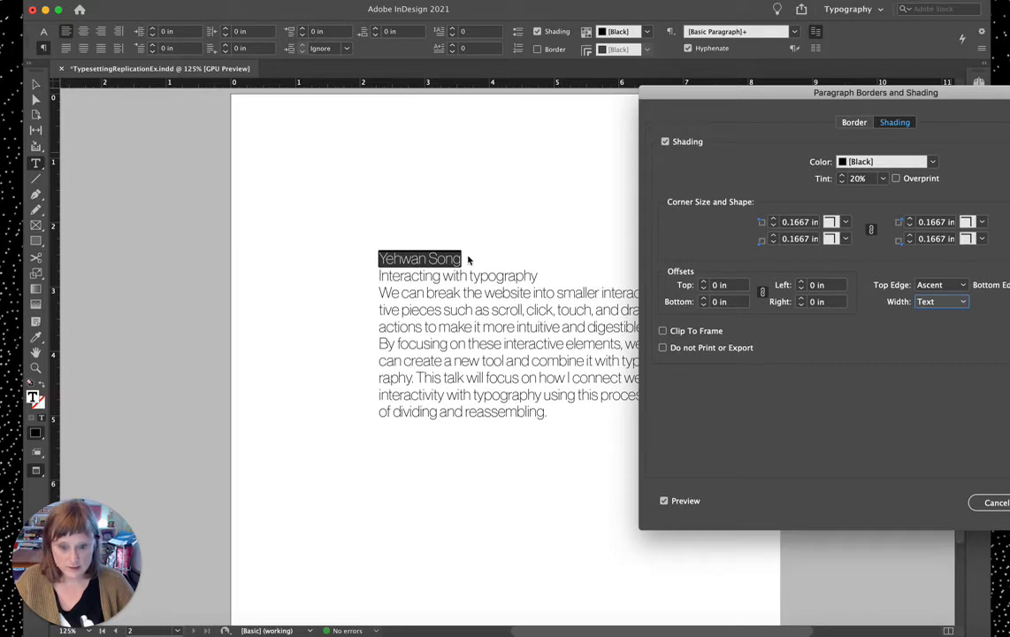
Step: Set all four linked shading offsets to 0.02 in and confirm the shading
click(704, 281)
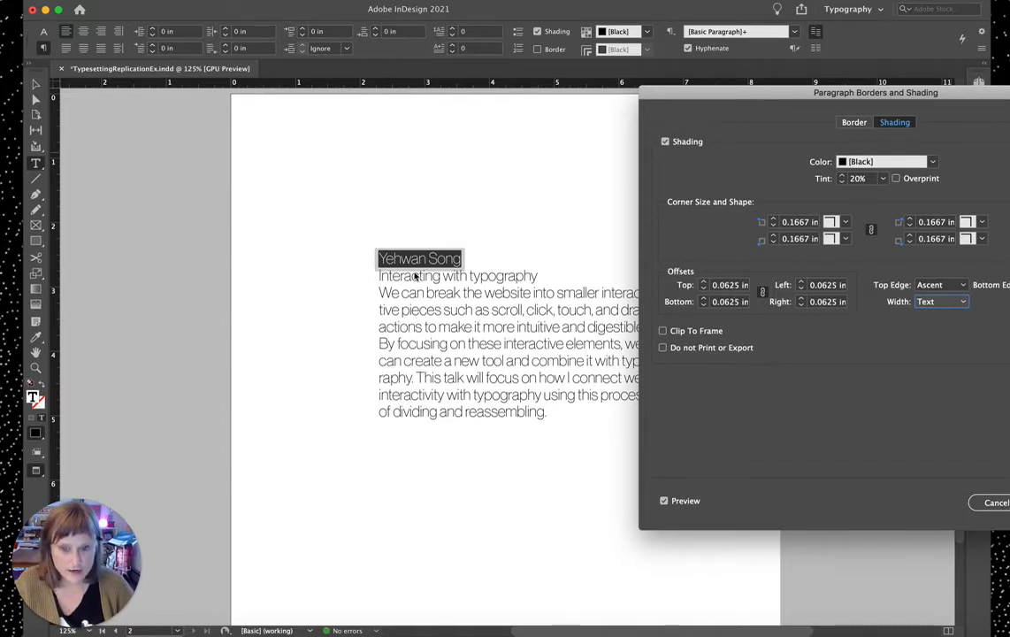
triple_click(735, 284)
text(0.04)
triple_click(743, 302)
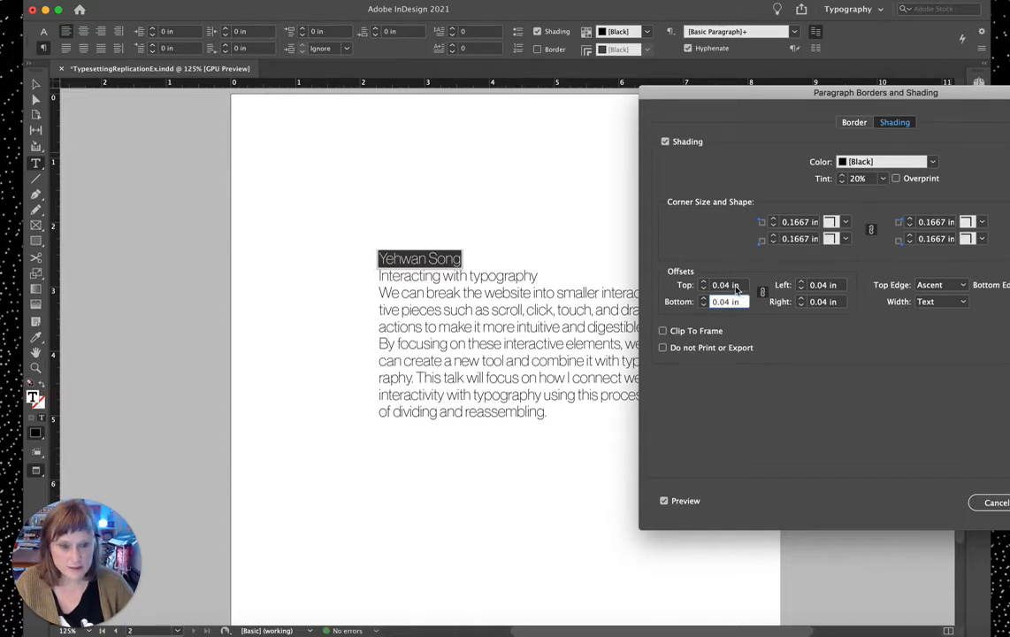
triple_click(738, 285)
text(0.01)
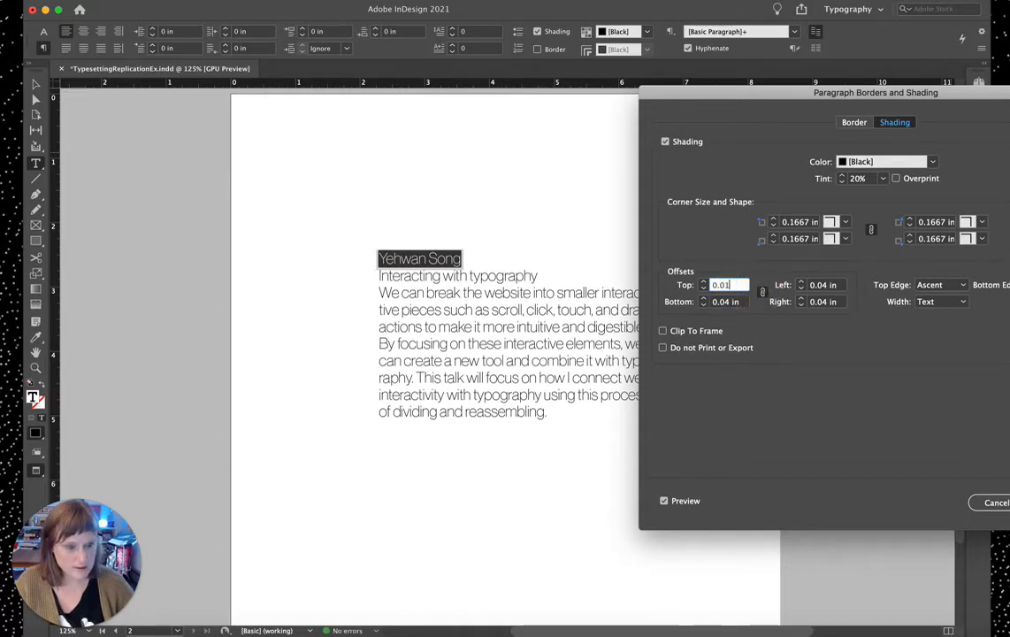
click(736, 302)
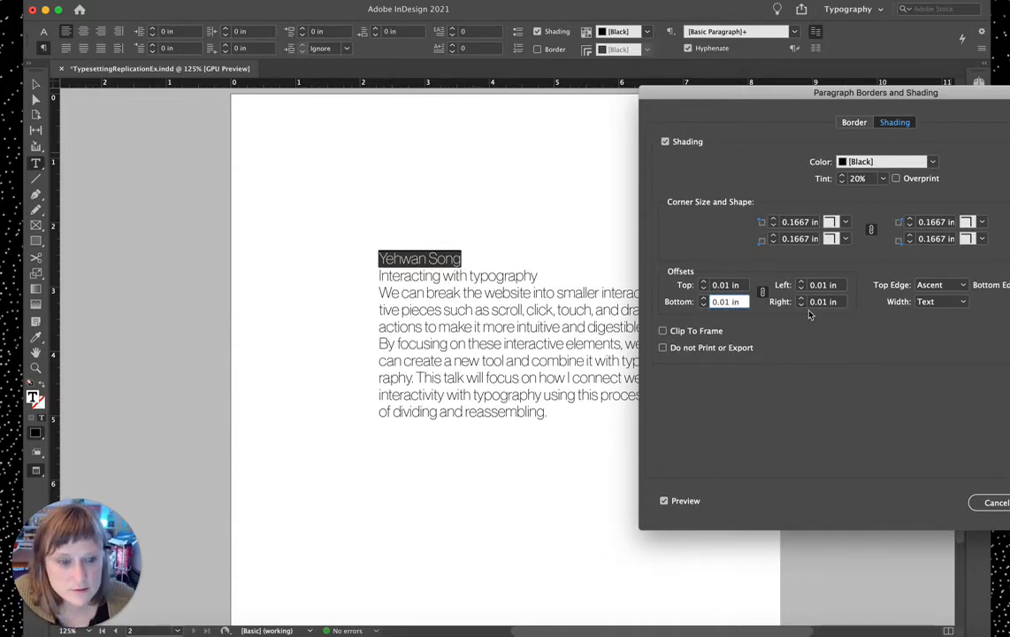
click(729, 286)
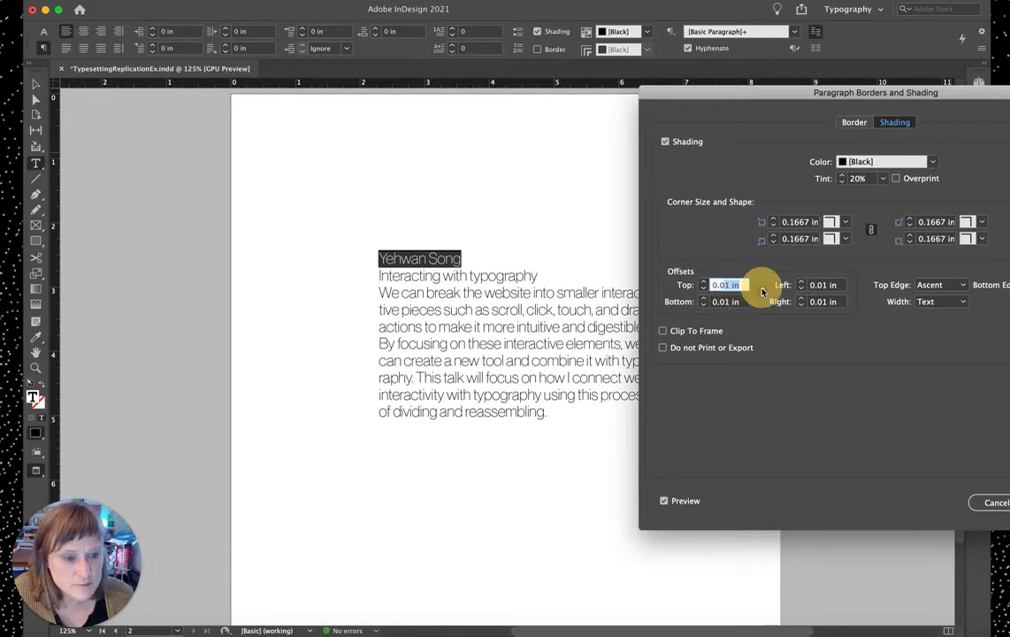
text(0.02)
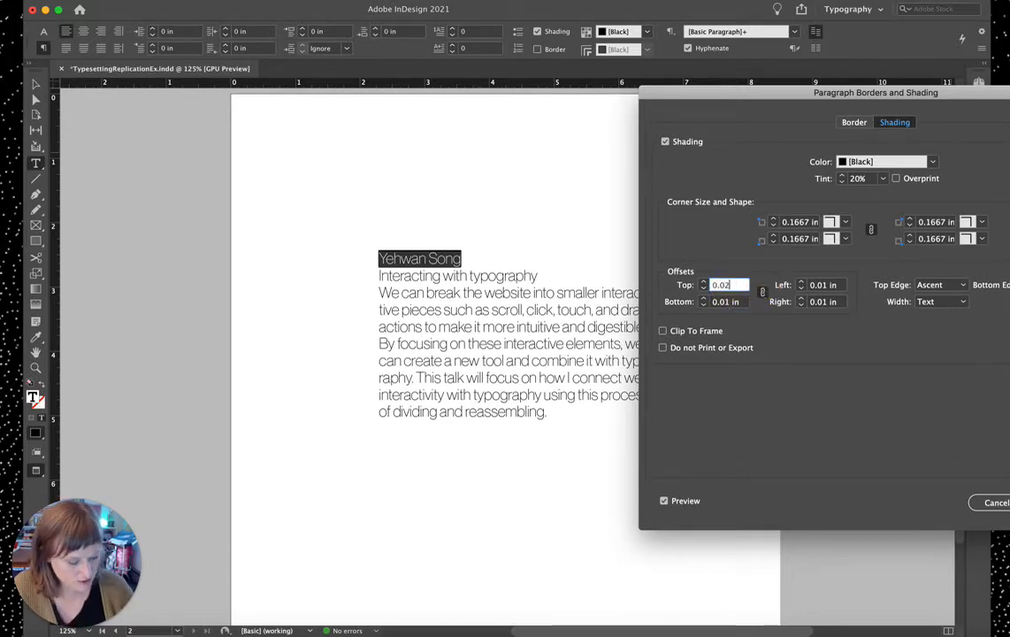
click(732, 301)
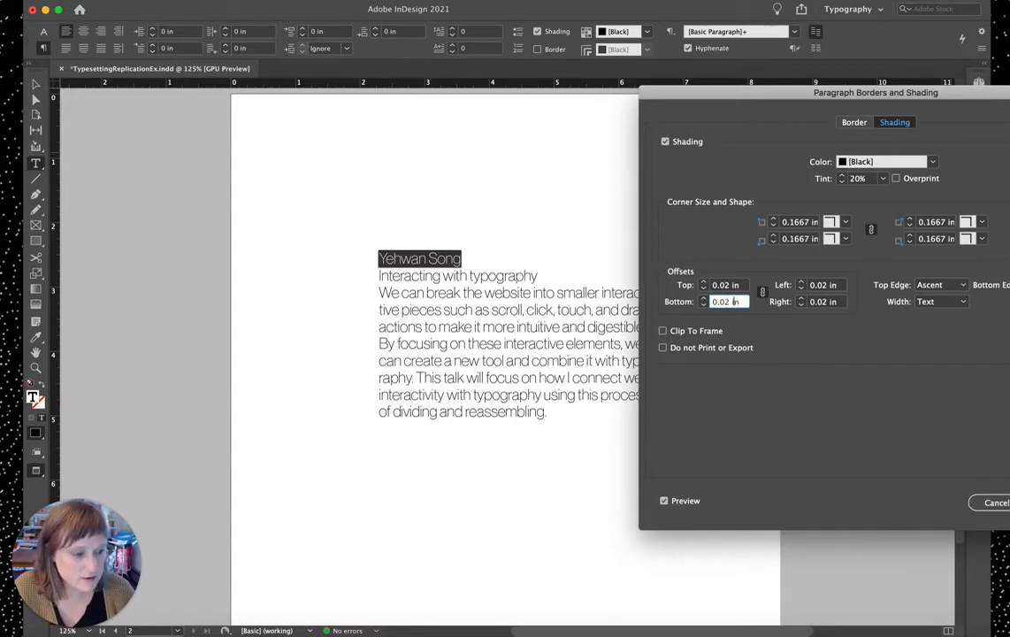
key(Return)
click(778, 481)
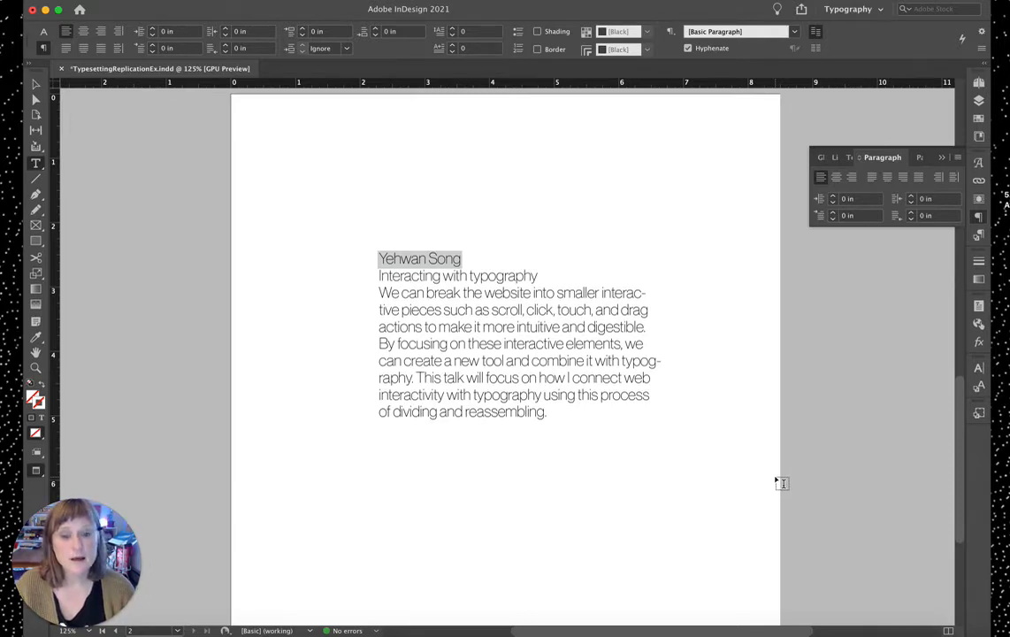
Step: Save the document and reselect the Yehwan Song heading text
key(super+s)
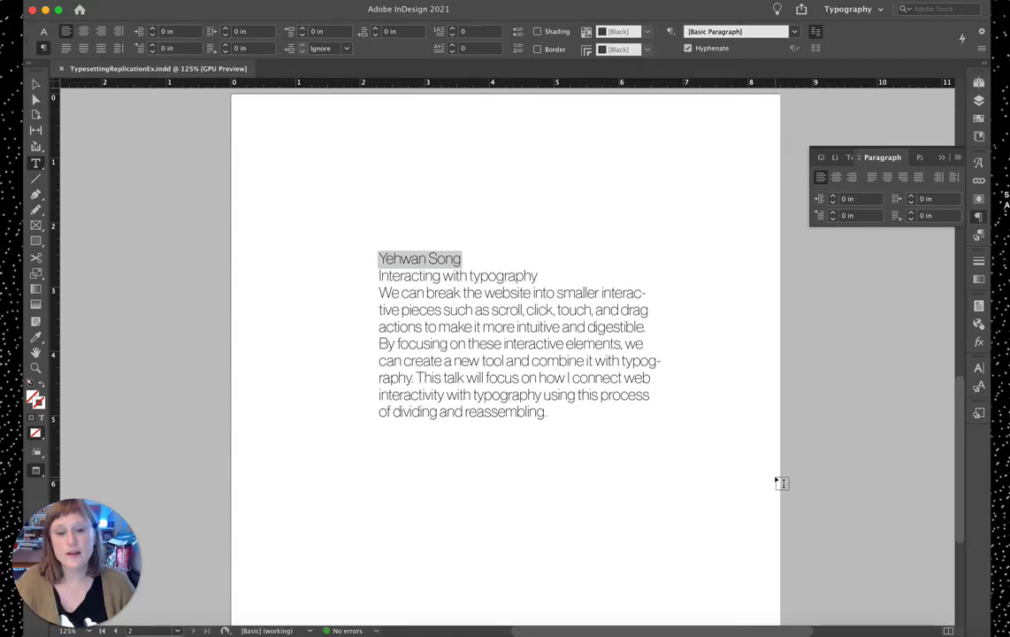
drag(459, 257, 381, 258)
click(406, 259)
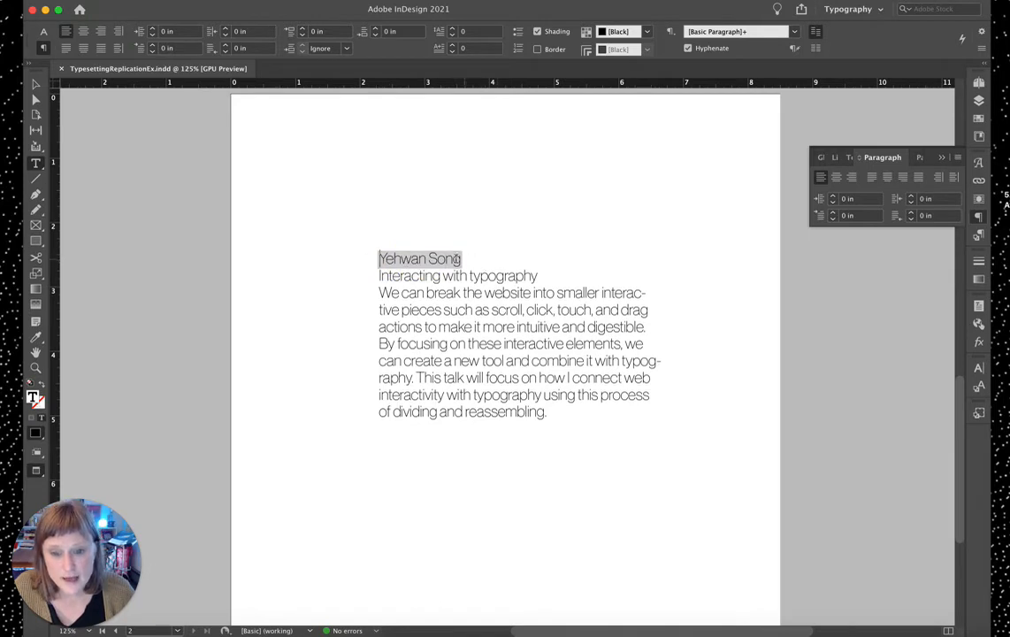
click(381, 260)
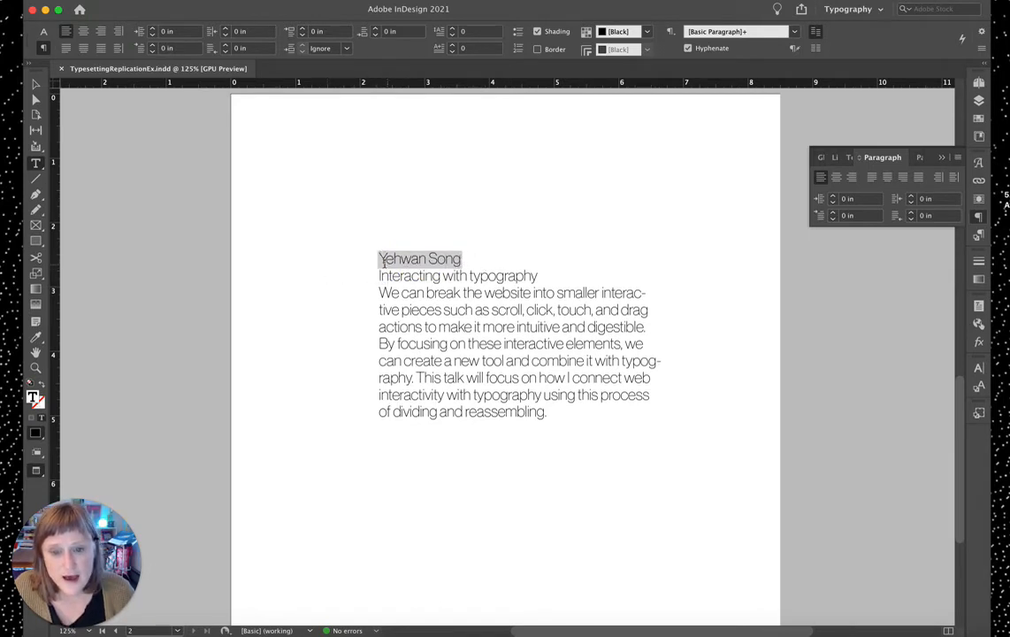
drag(381, 259, 457, 259)
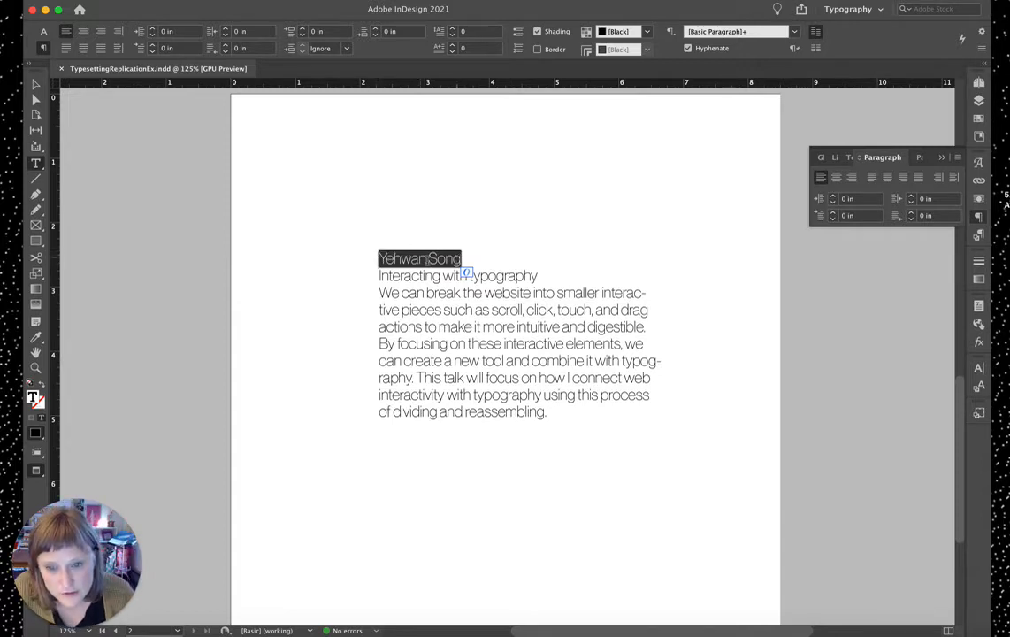
Step: Check the heading's shading and toggle the Control panel between character and paragraph options
click(516, 277)
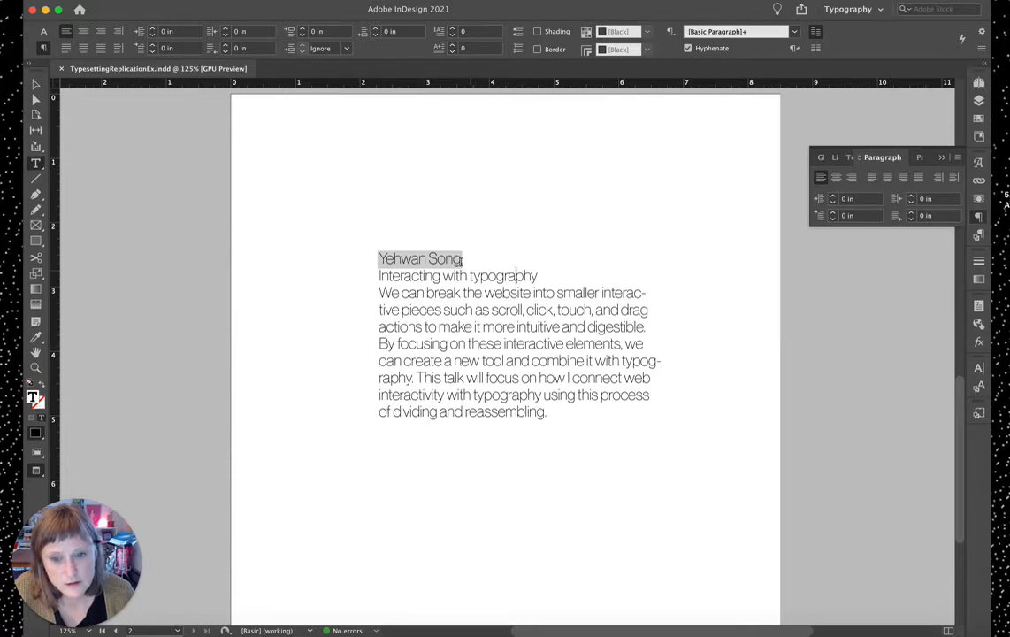
mouse_move(454, 259)
mouse_down()
mouse_move(379, 259)
mouse_move(461, 259)
mouse_up()
click(379, 258)
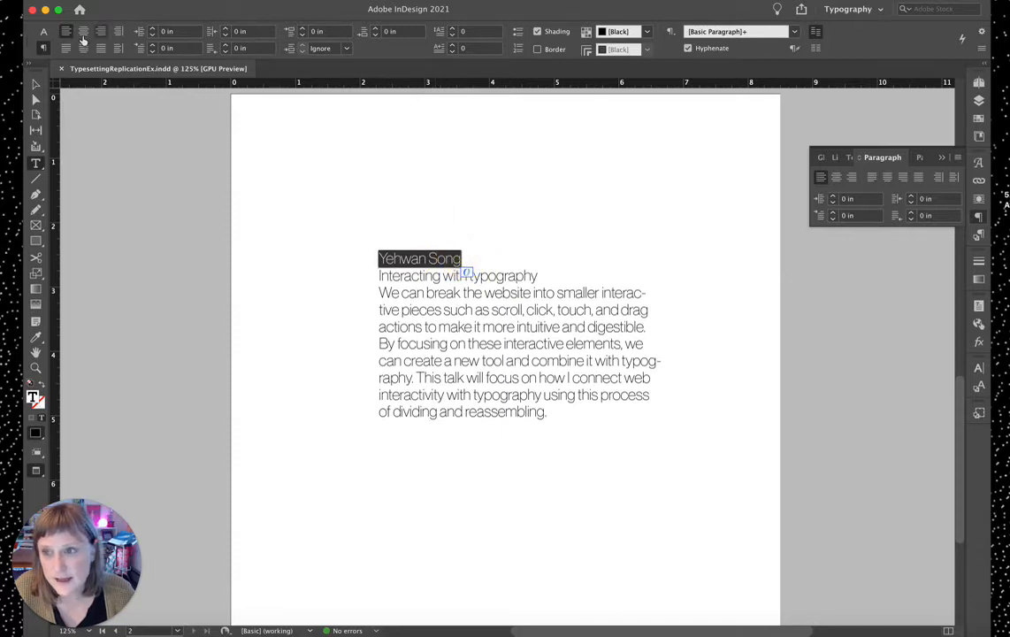
click(43, 32)
click(42, 47)
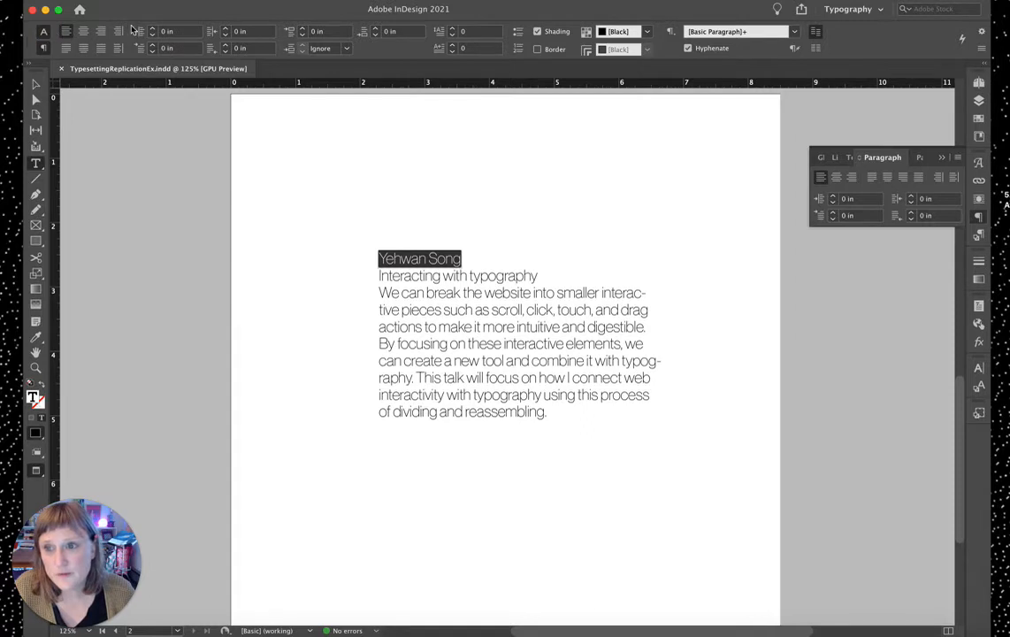
Step: Make the heading all caps in 75 Bold, reducing its size from 17 pt
click(44, 31)
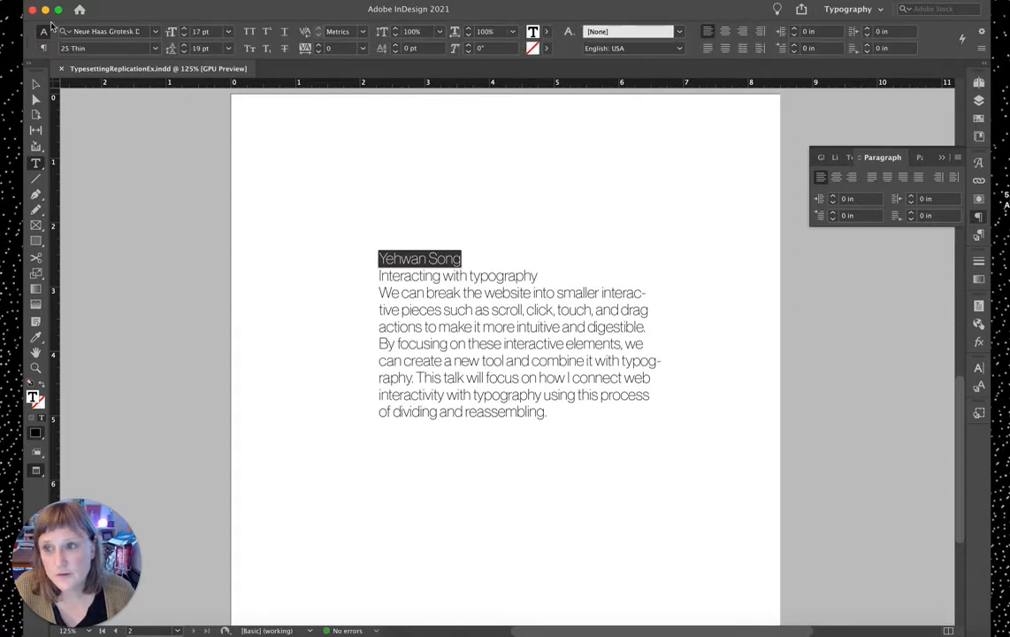
click(249, 33)
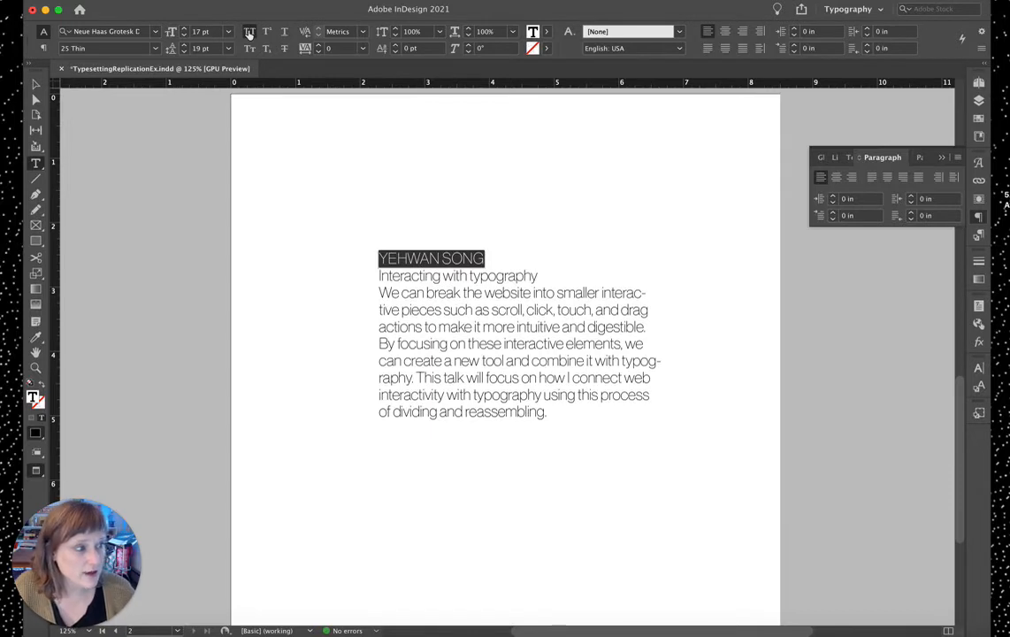
click(185, 35)
click(185, 36)
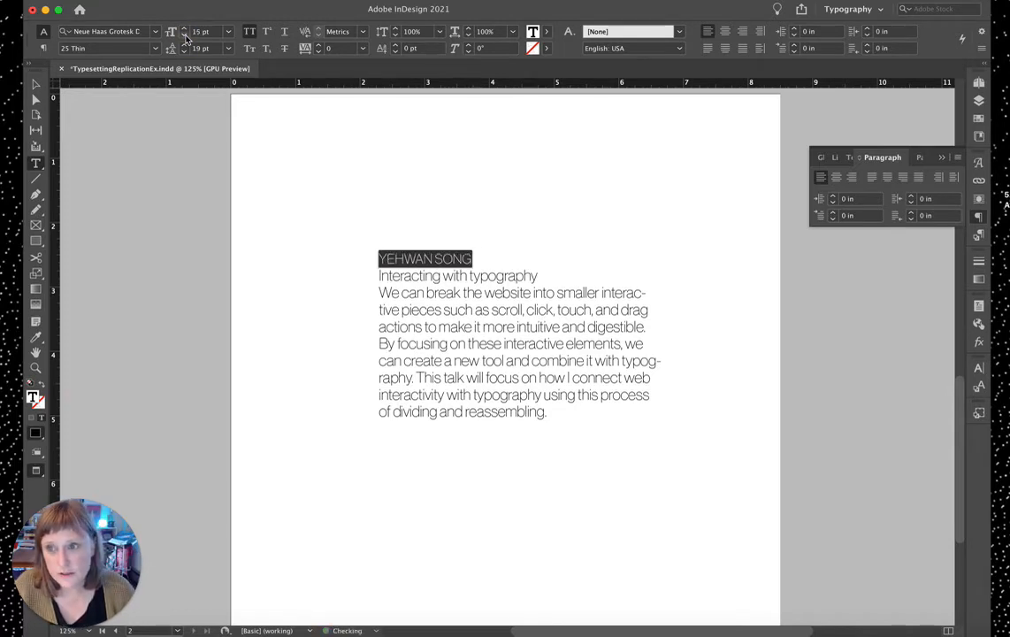
click(156, 49)
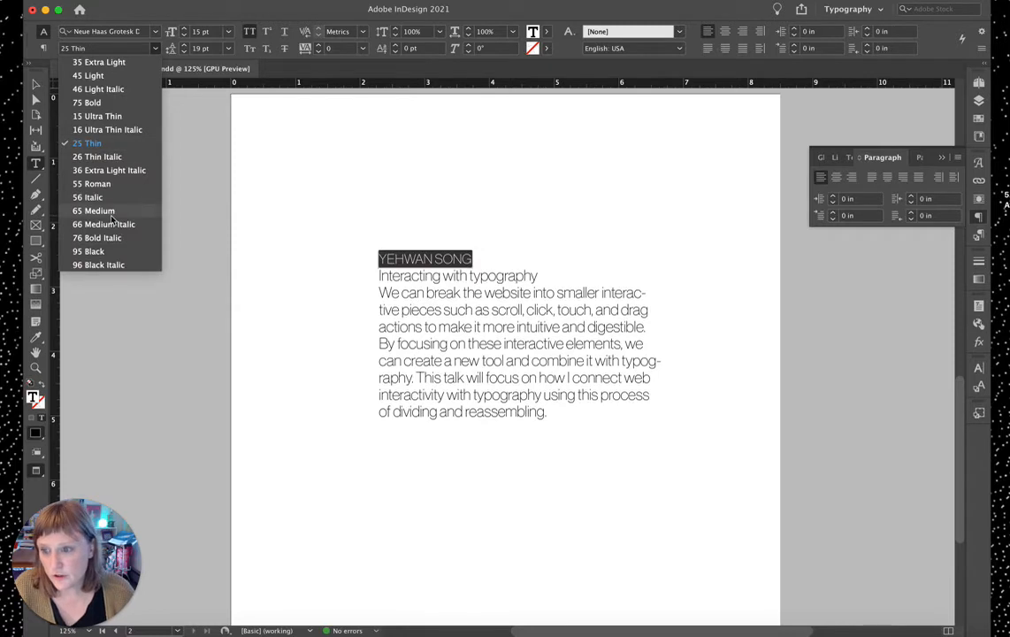
click(124, 106)
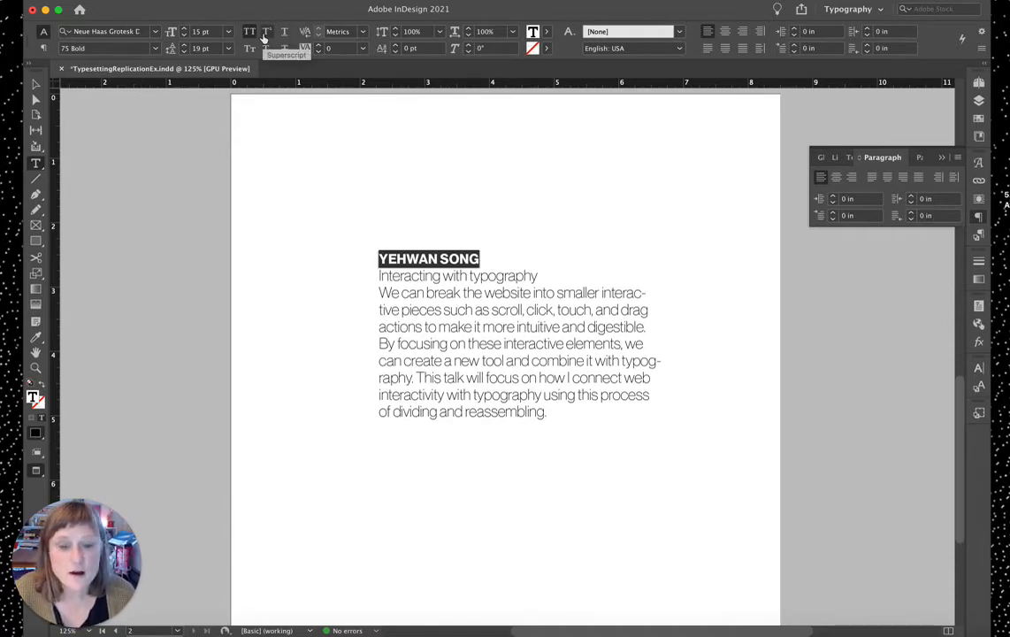
Step: Widen the heading's tracking to 170 and set its size to 14 pt
click(319, 46)
click(318, 46)
click(319, 46)
click(318, 46)
click(318, 46)
click(319, 46)
click(318, 46)
click(319, 46)
click(318, 46)
click(318, 46)
click(319, 46)
click(318, 46)
click(318, 46)
click(318, 46)
click(318, 46)
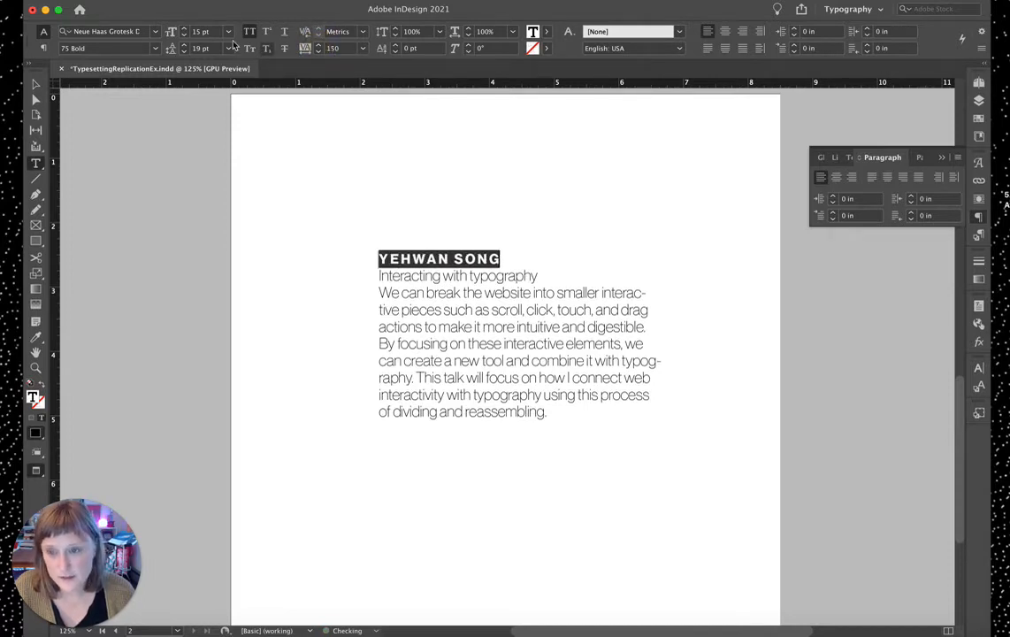
click(184, 35)
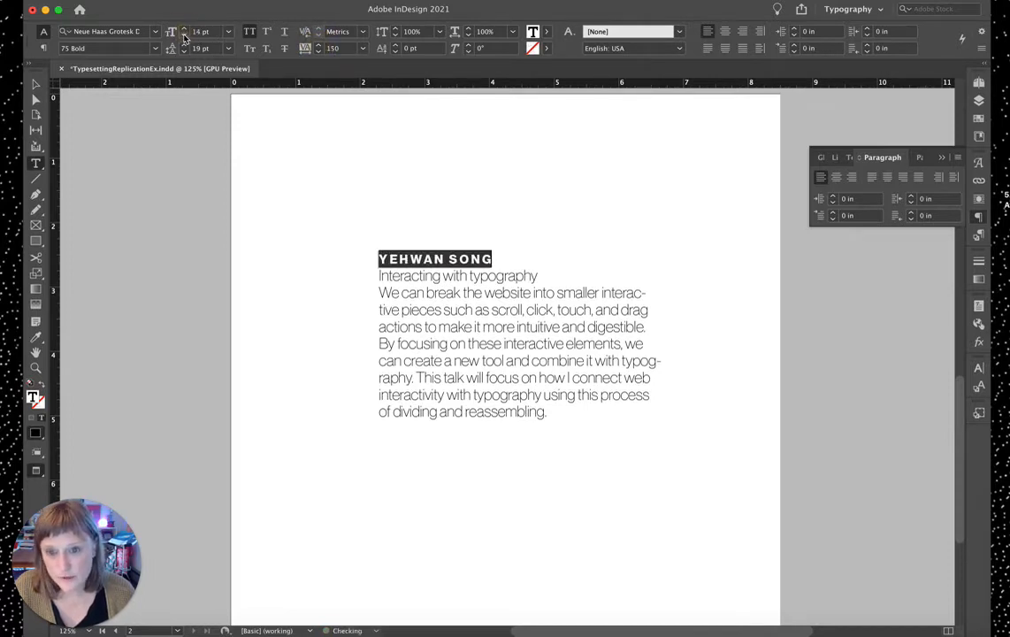
click(318, 46)
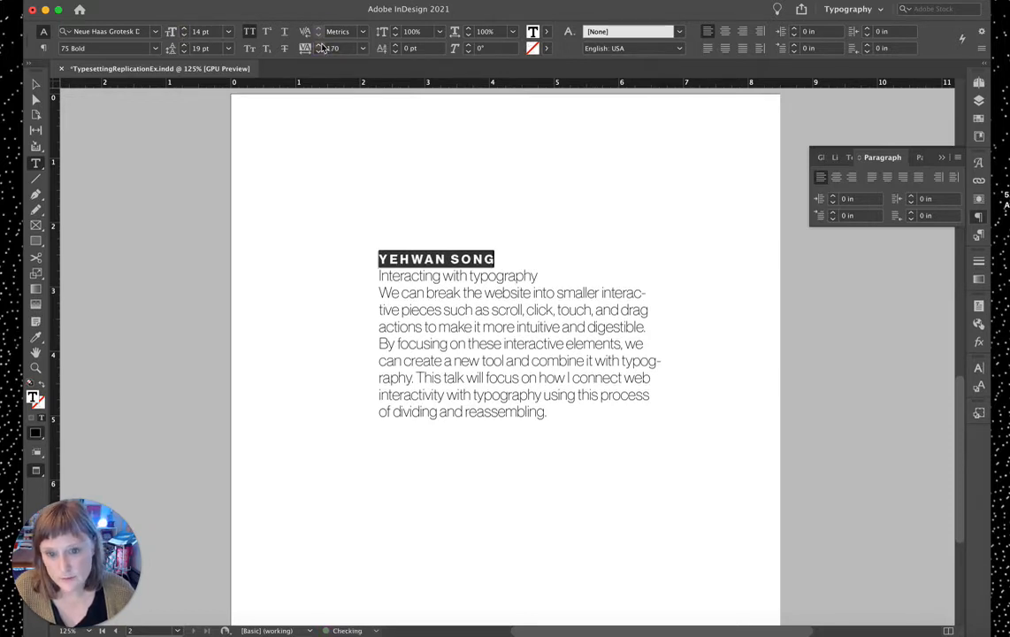
click(698, 164)
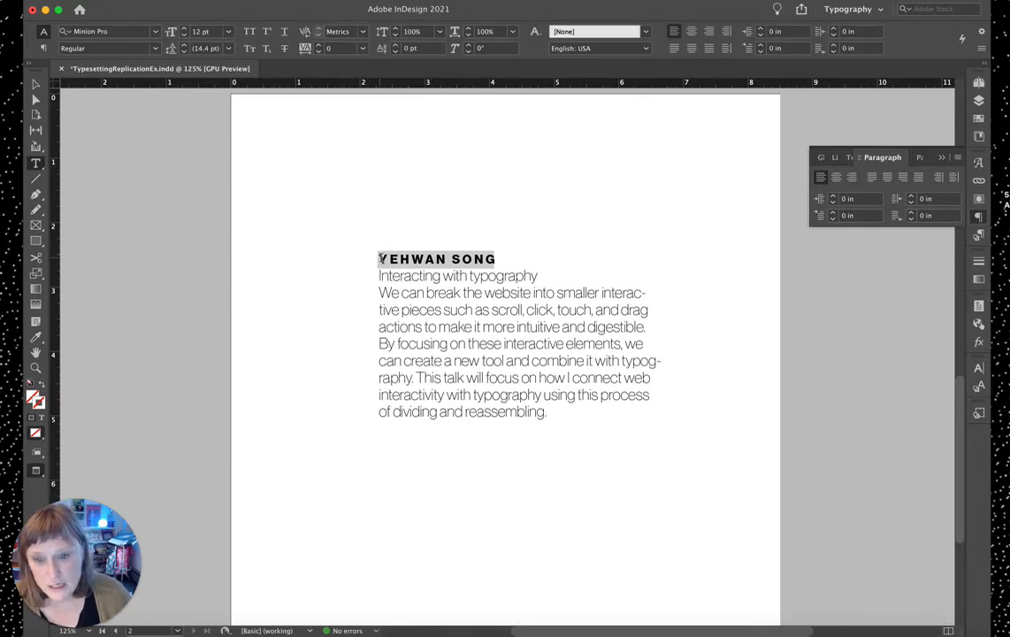
Step: Select YEHWAN and zoom in closely on the heading with Cmd+=
drag(382, 258, 449, 258)
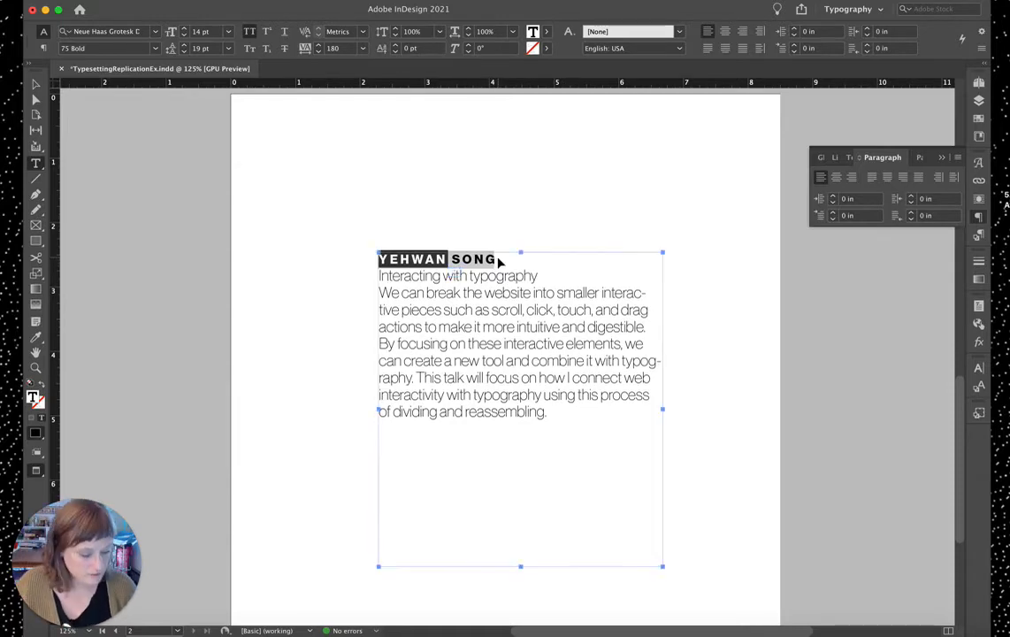
key(super+equal)
key(super+equal)
key(super+equal)
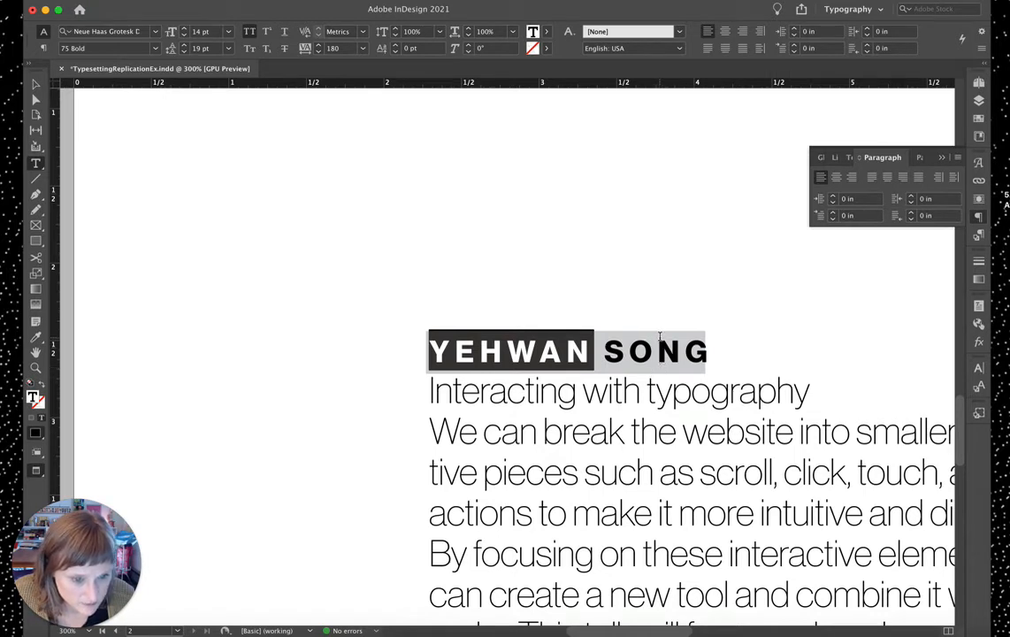
key(super+equal)
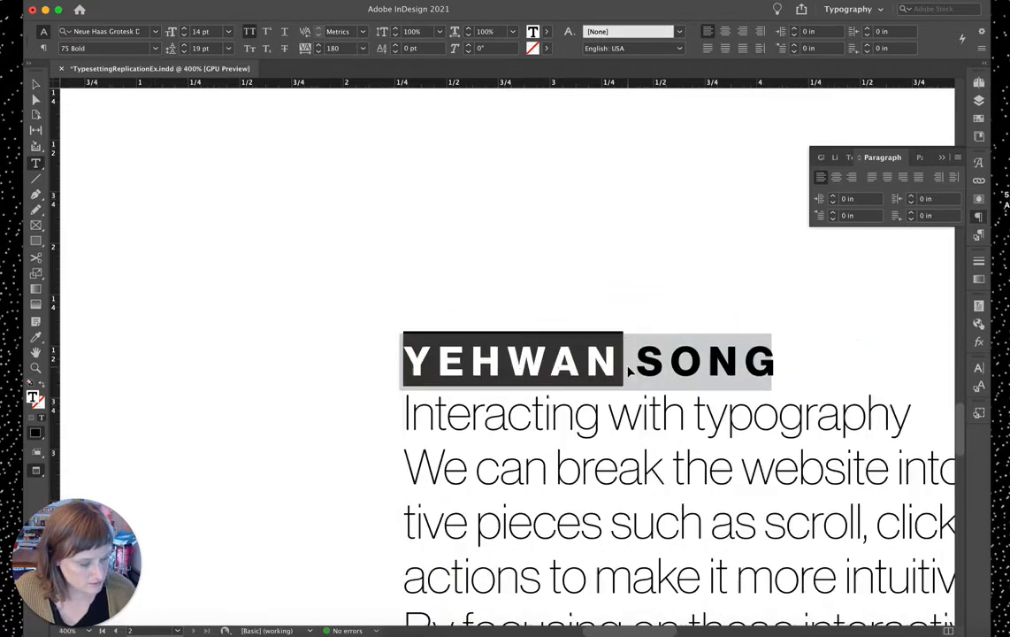
scroll(627, 365, down, 1)
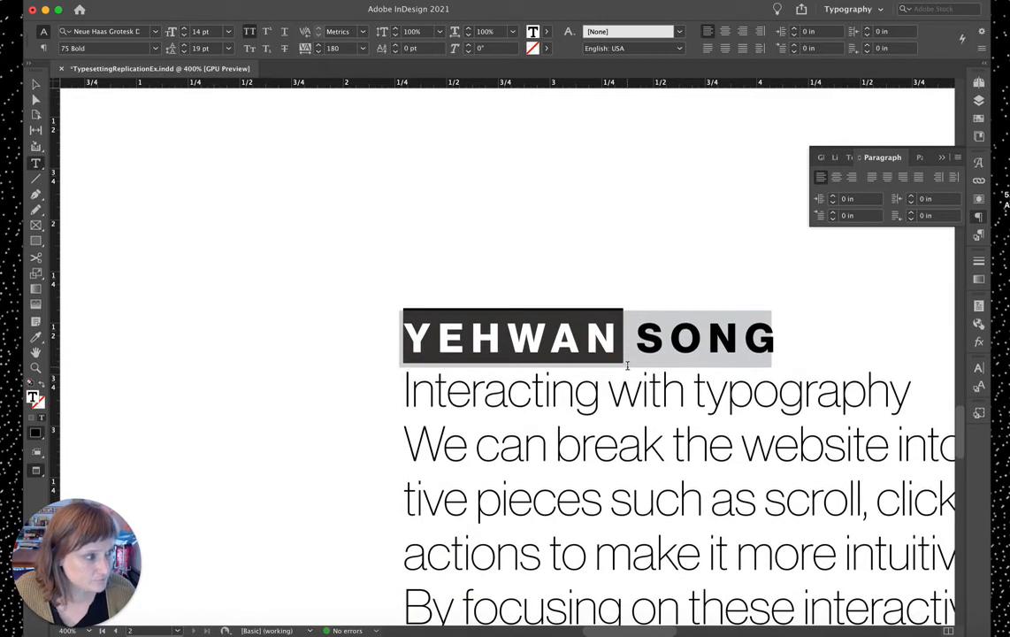
scroll(627, 365, right, 2)
Step: Reopen the heading's paragraph shading settings and unlink the offsets
triple_click(577, 319)
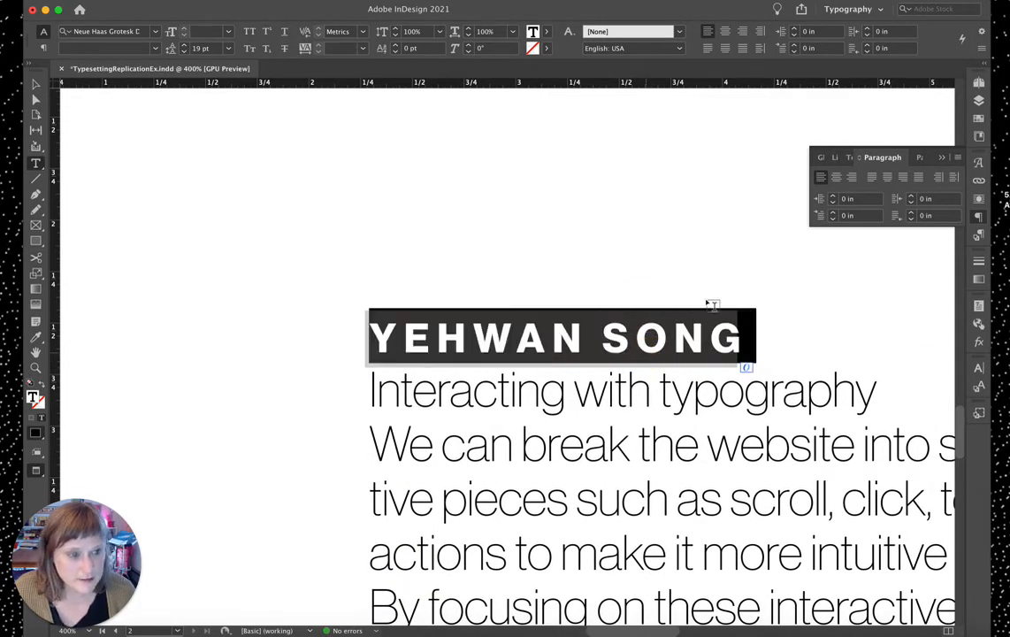
click(957, 157)
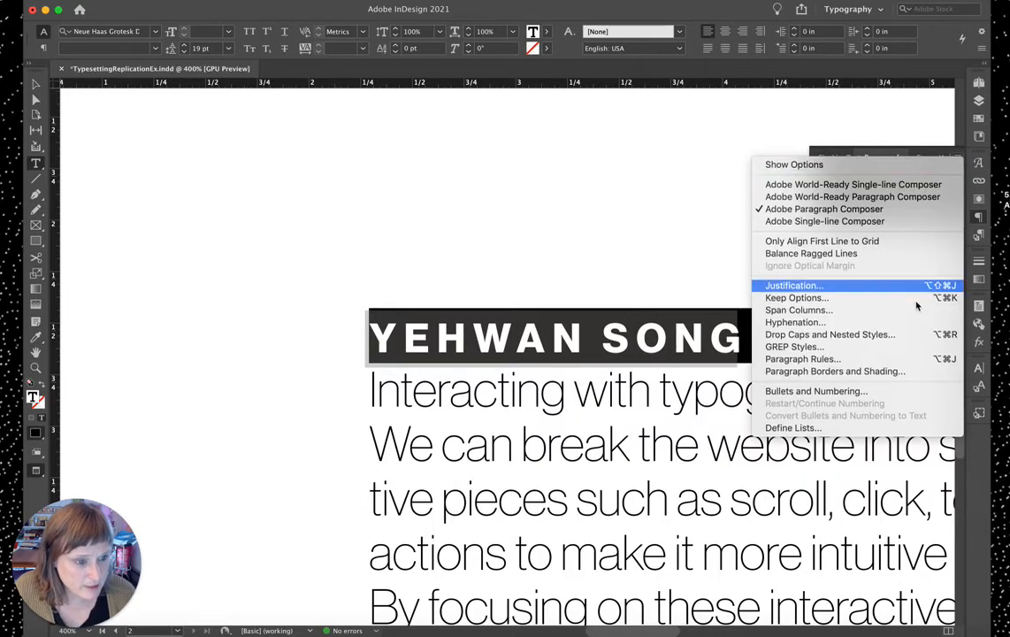
click(865, 372)
mouse_move(747, 96)
mouse_down()
mouse_move(362, 184)
mouse_move(129, 103)
mouse_move(383, 353)
mouse_move(384, 377)
mouse_up()
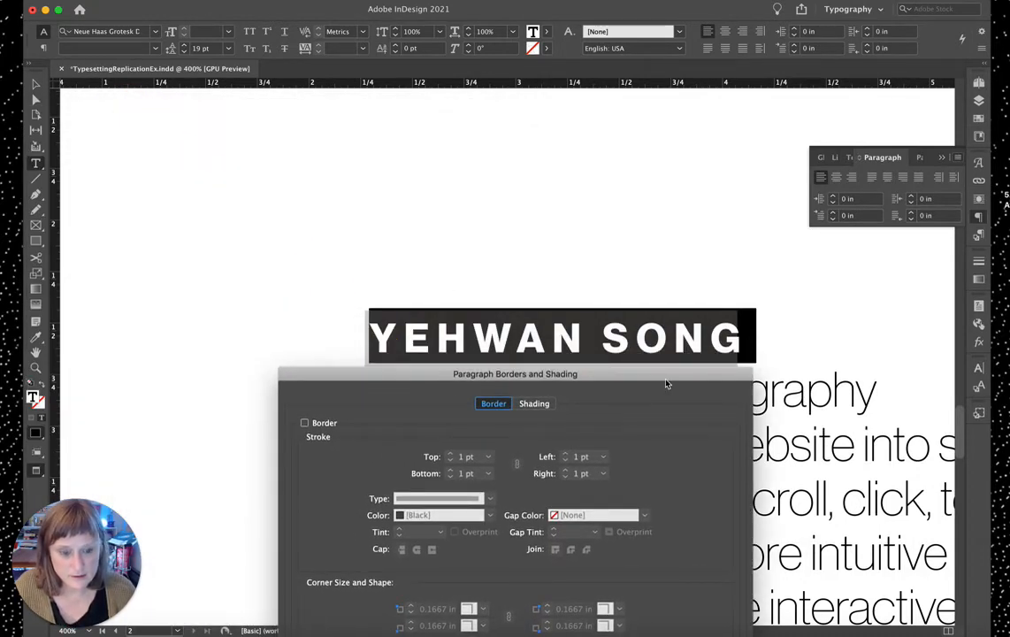
drag(434, 370, 233, 131)
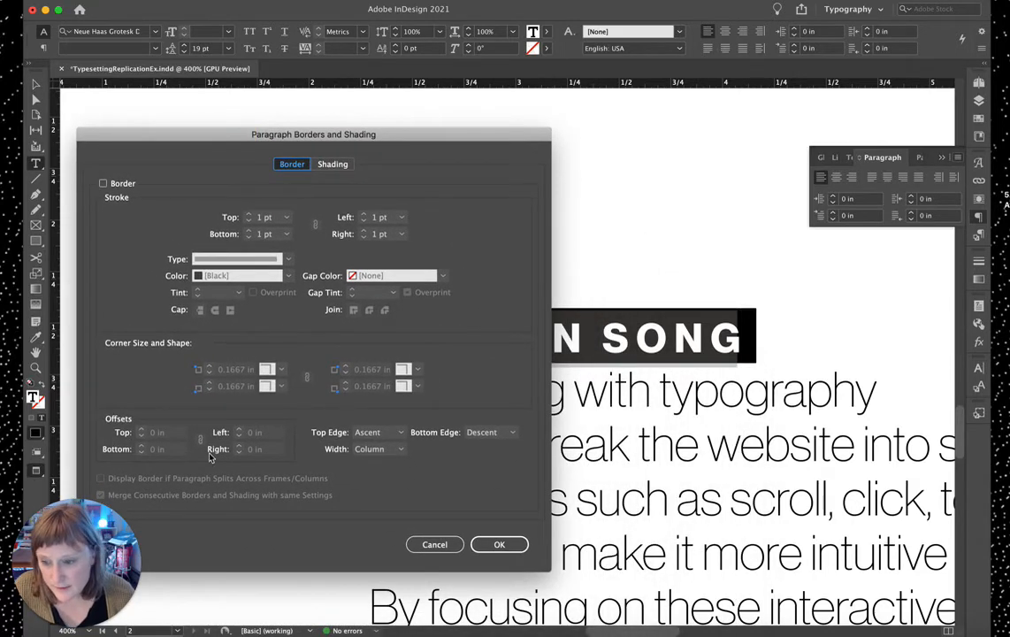
click(325, 164)
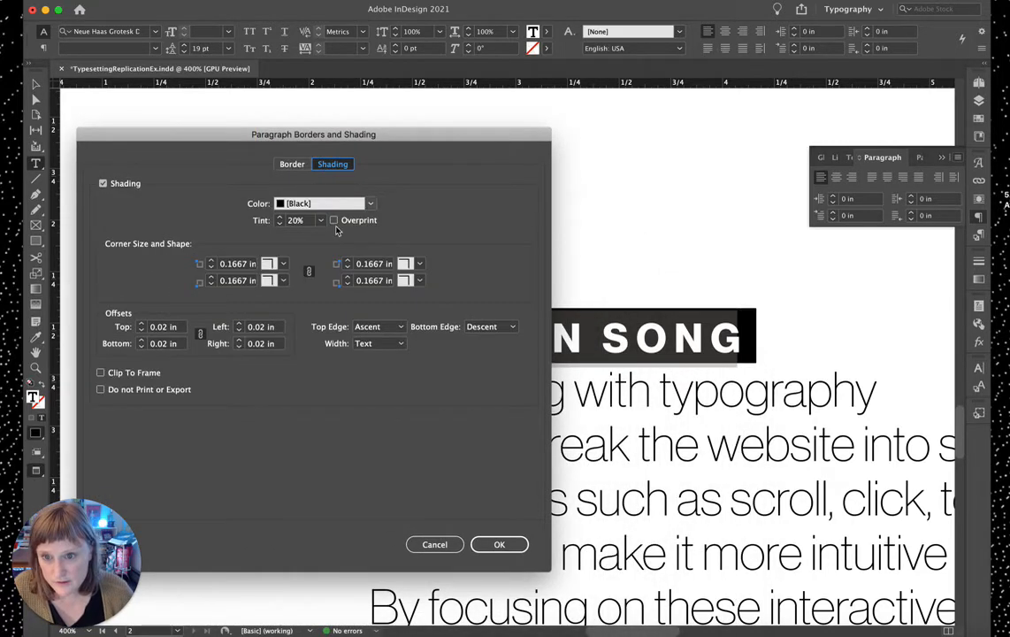
click(201, 335)
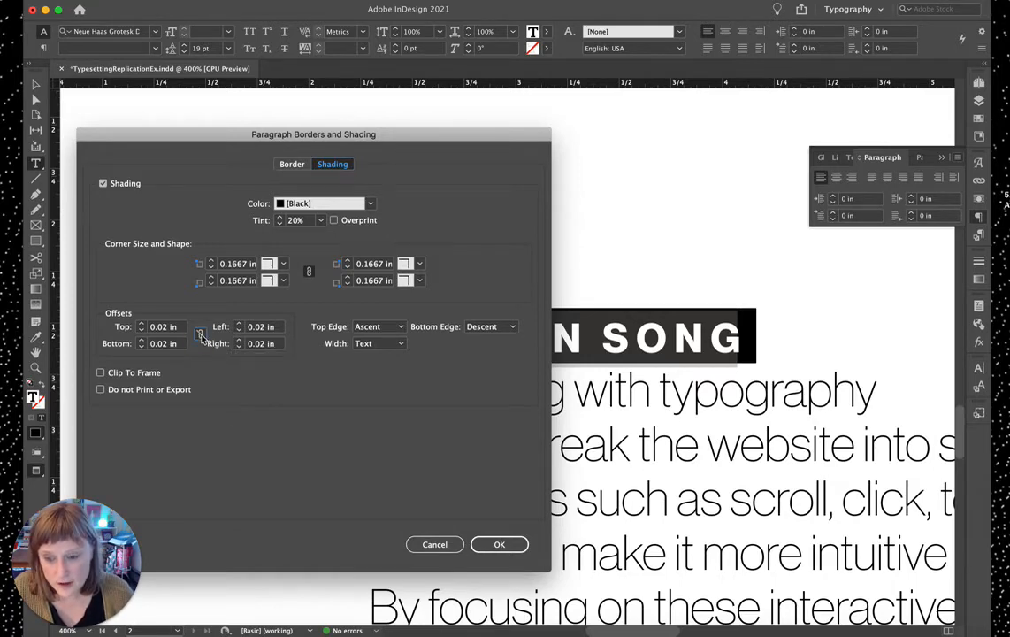
Step: Set the left shading offset to 0.04 in and the right offset to 0.07 in
click(262, 328)
click(262, 328)
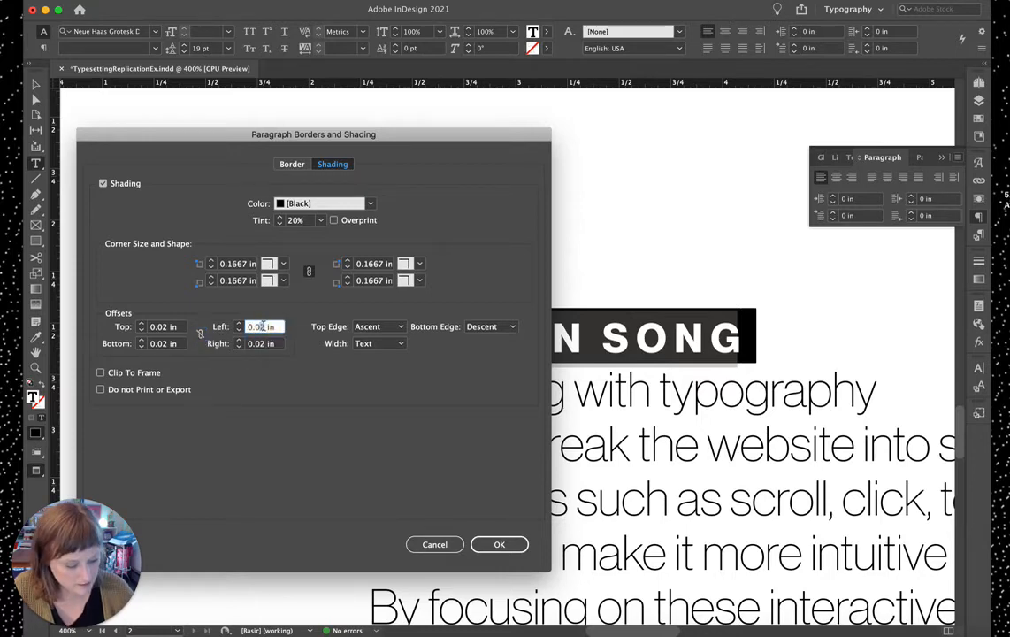
click(264, 345)
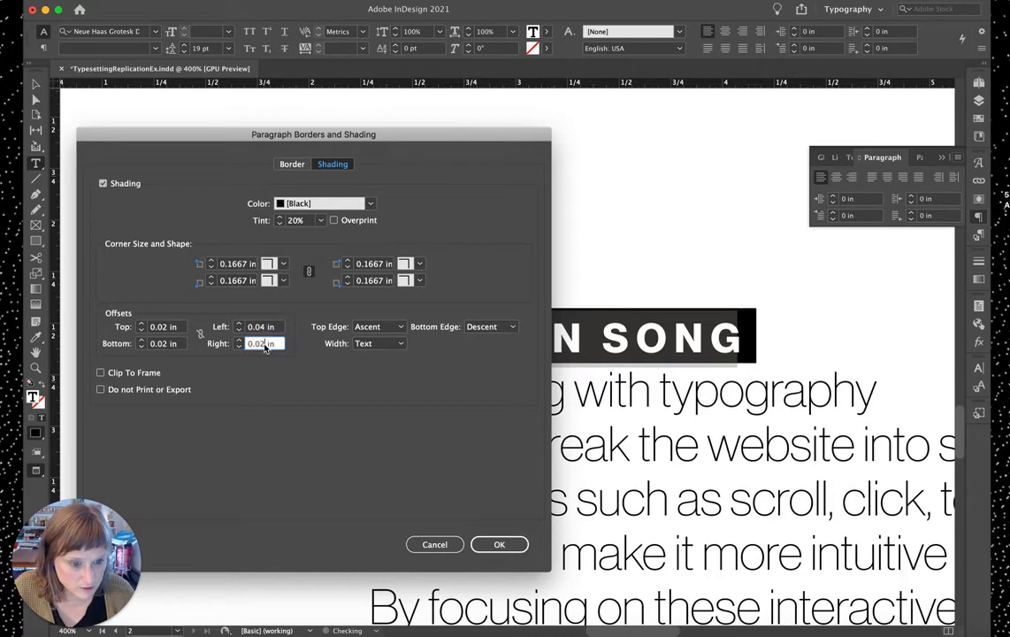
mouse_move(317, 138)
mouse_down()
mouse_move(695, 132)
mouse_move(372, 130)
mouse_up()
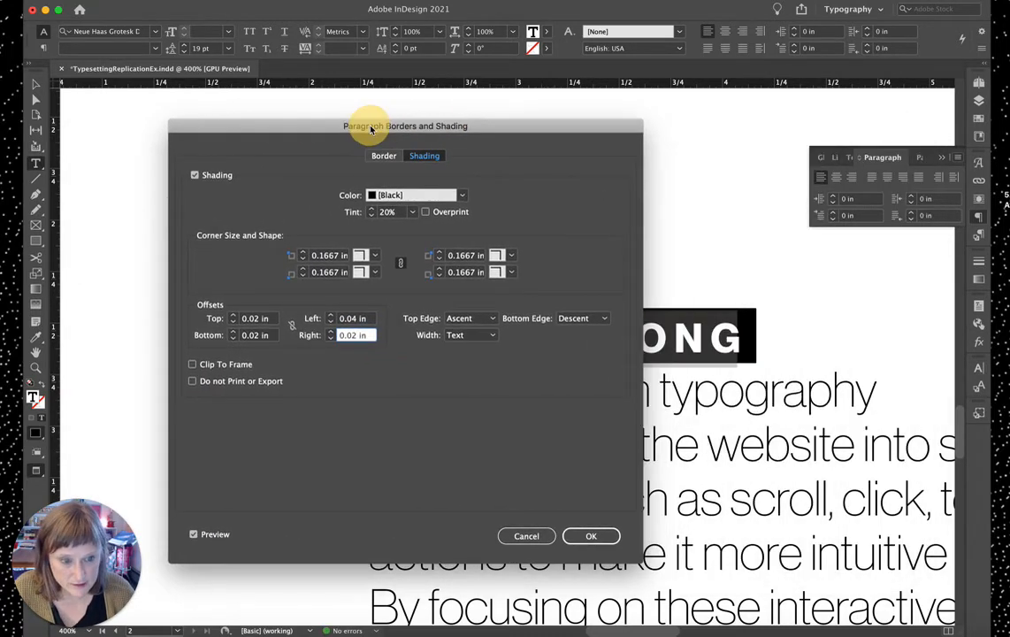
double_click(350, 335)
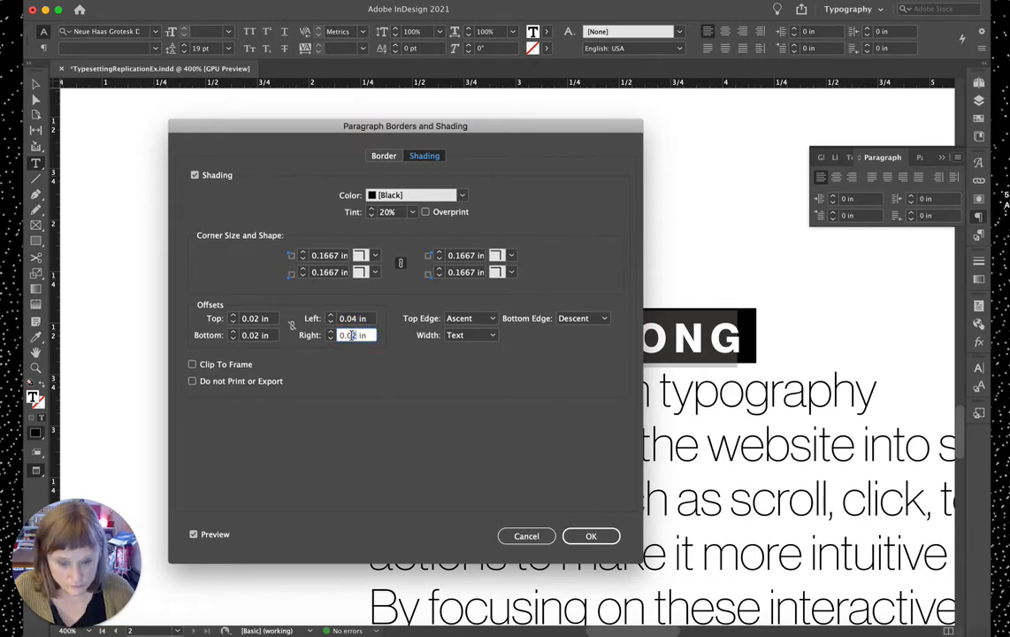
text(0.04)
double_click(350, 319)
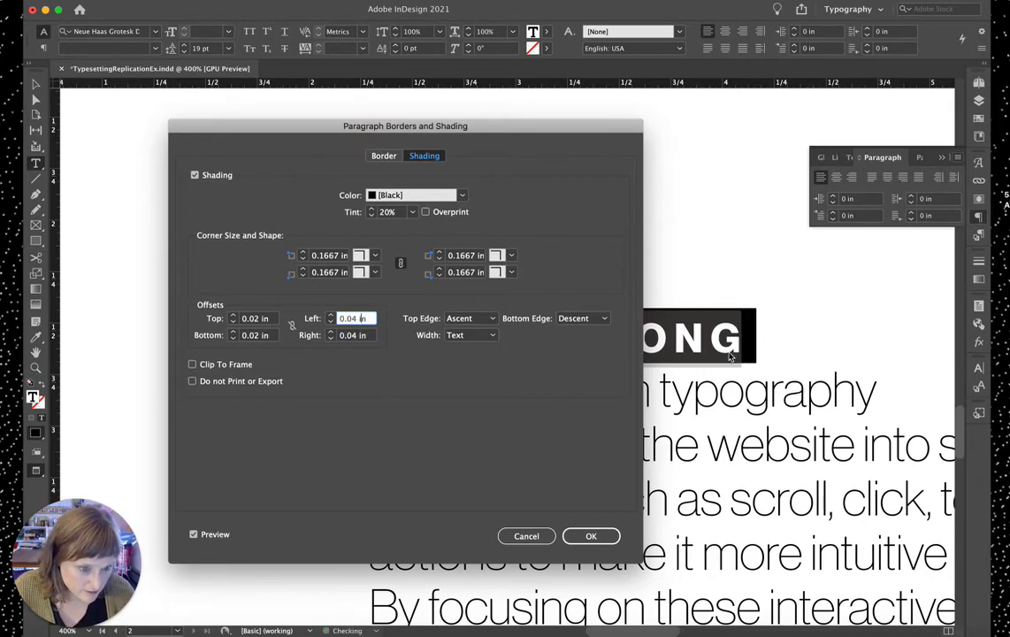
double_click(357, 335)
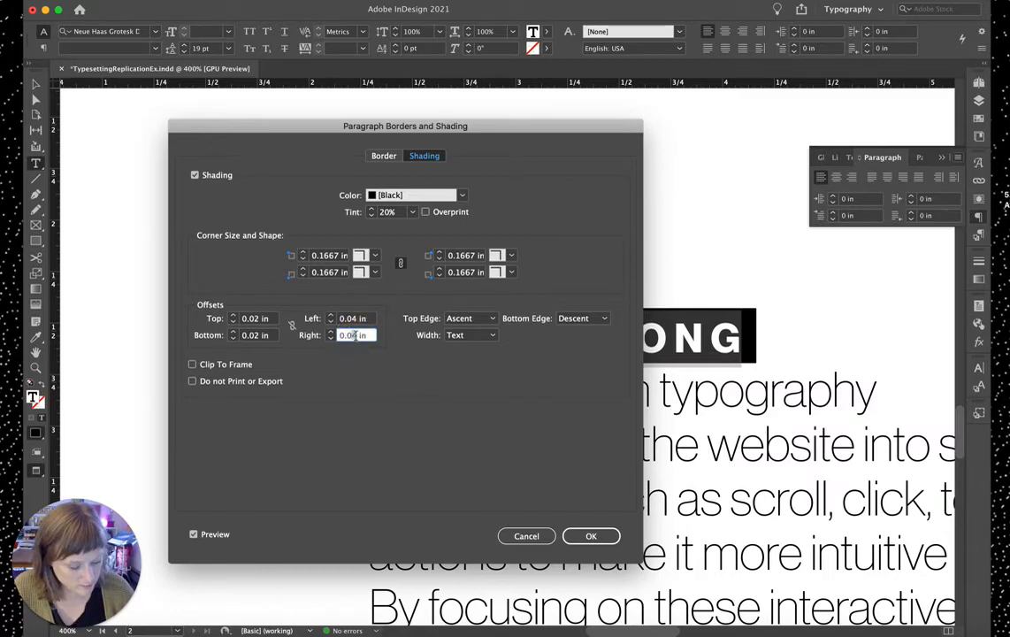
double_click(354, 319)
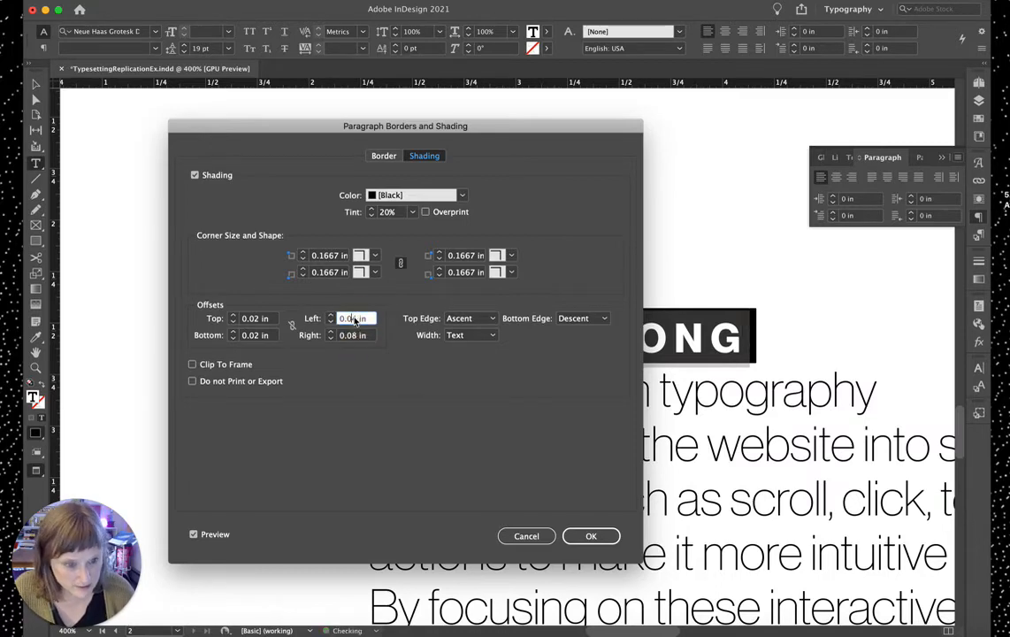
double_click(354, 335)
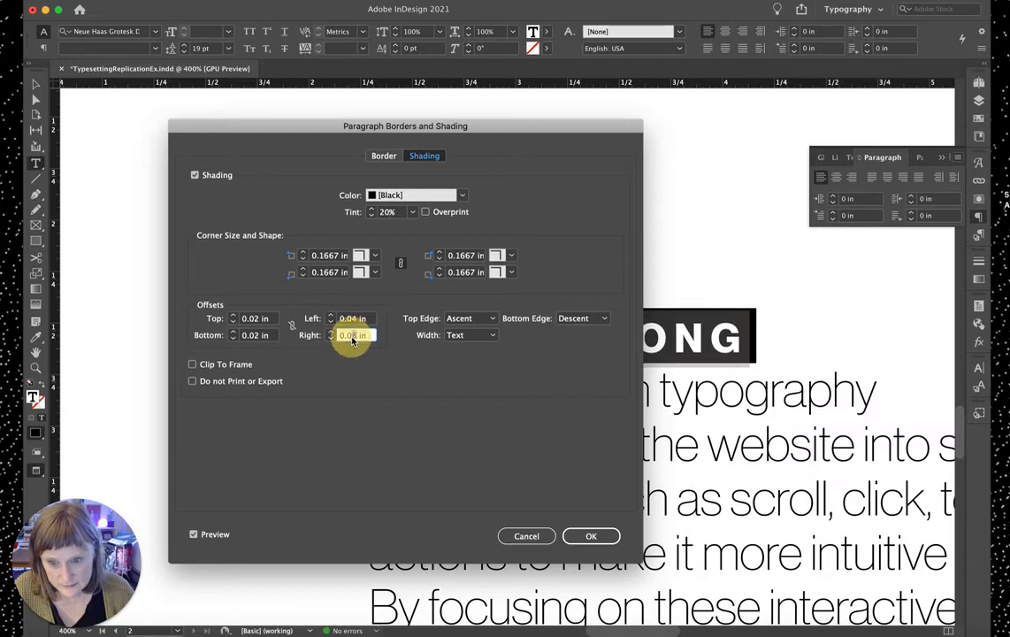
text(0.07)
double_click(366, 320)
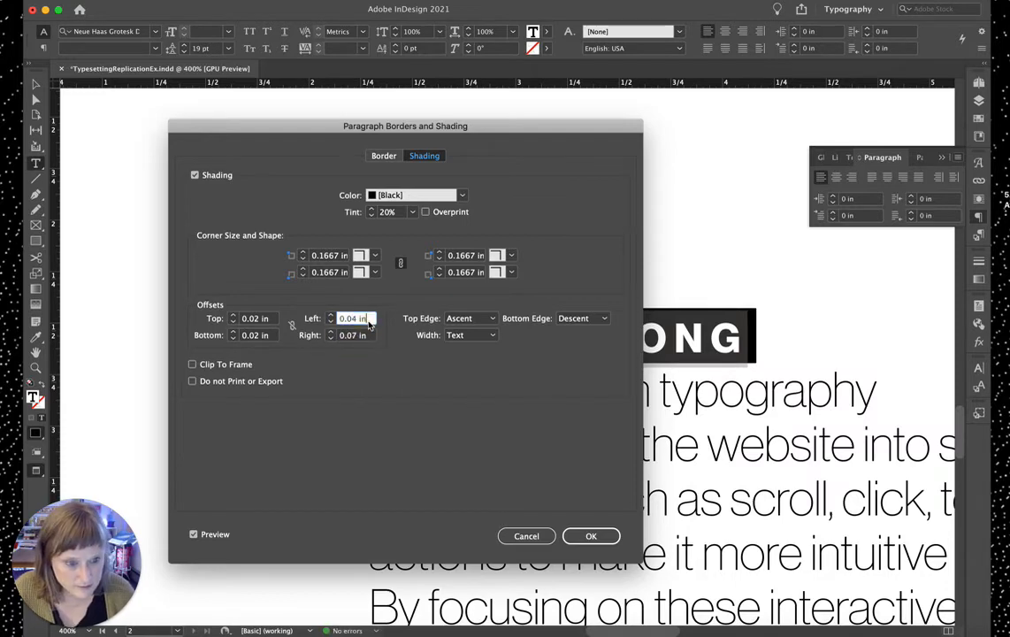
Step: Set the bottom shading offset to 0.01 in and apply the shading
mouse_move(375, 126)
mouse_down()
mouse_move(458, 457)
mouse_move(484, 402)
mouse_move(512, 380)
mouse_up()
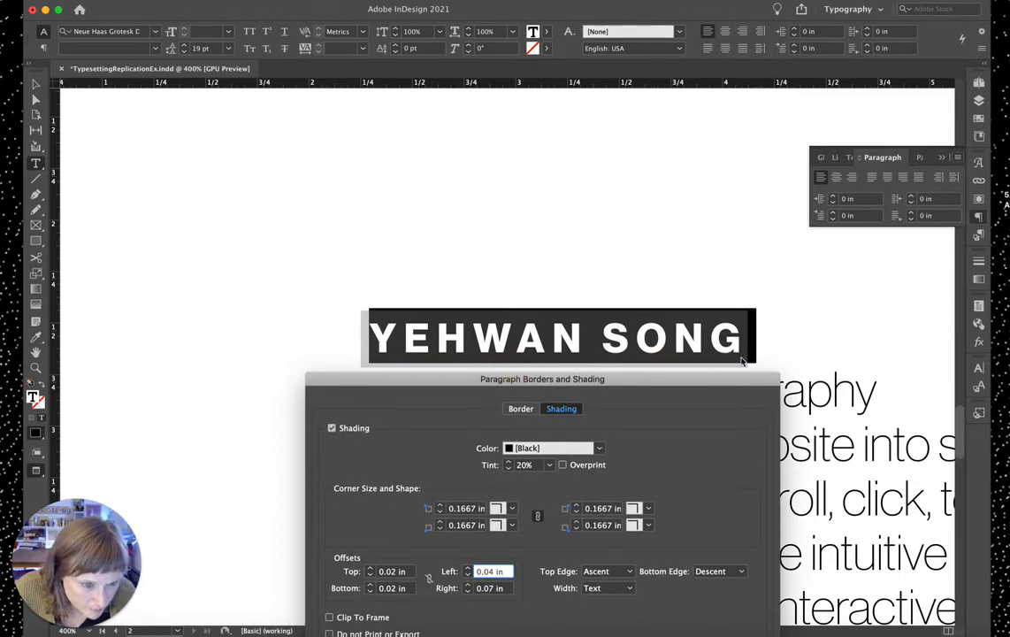
mouse_move(727, 382)
mouse_down()
mouse_move(574, 209)
mouse_move(564, 167)
mouse_up()
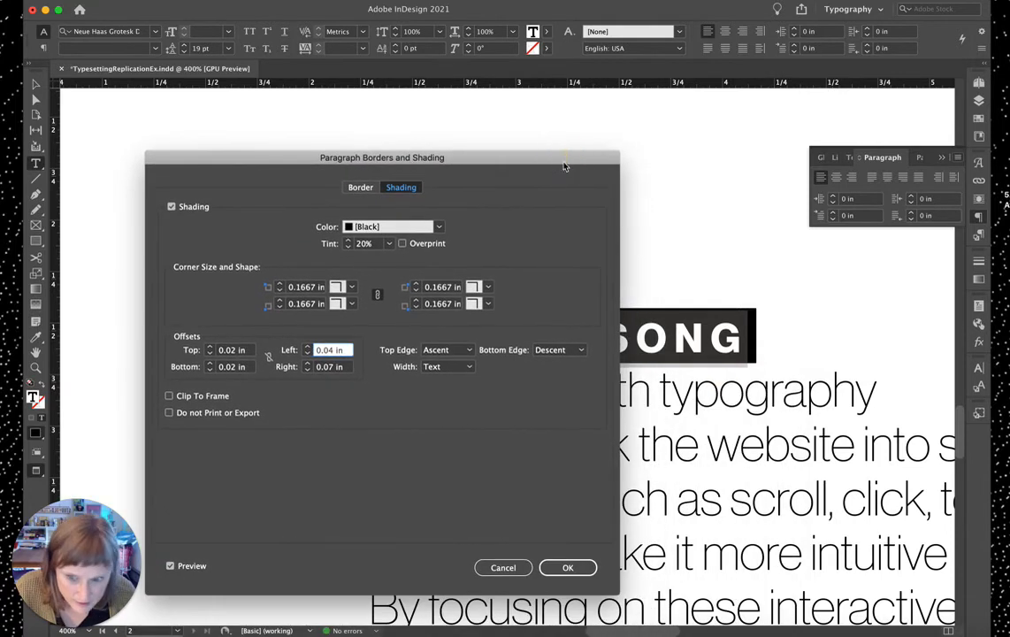
click(235, 368)
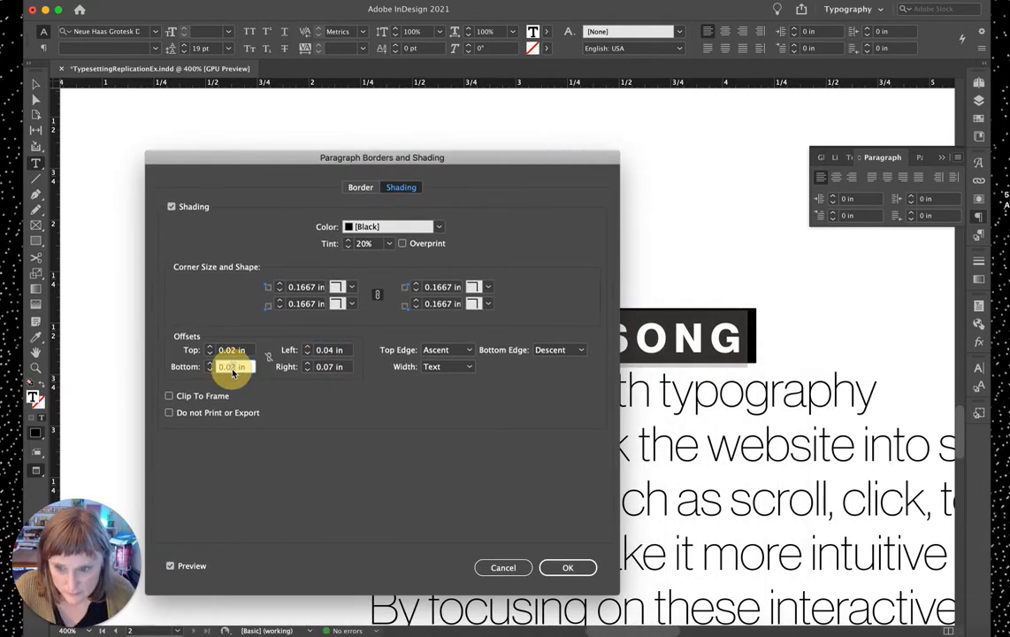
text(0.01)
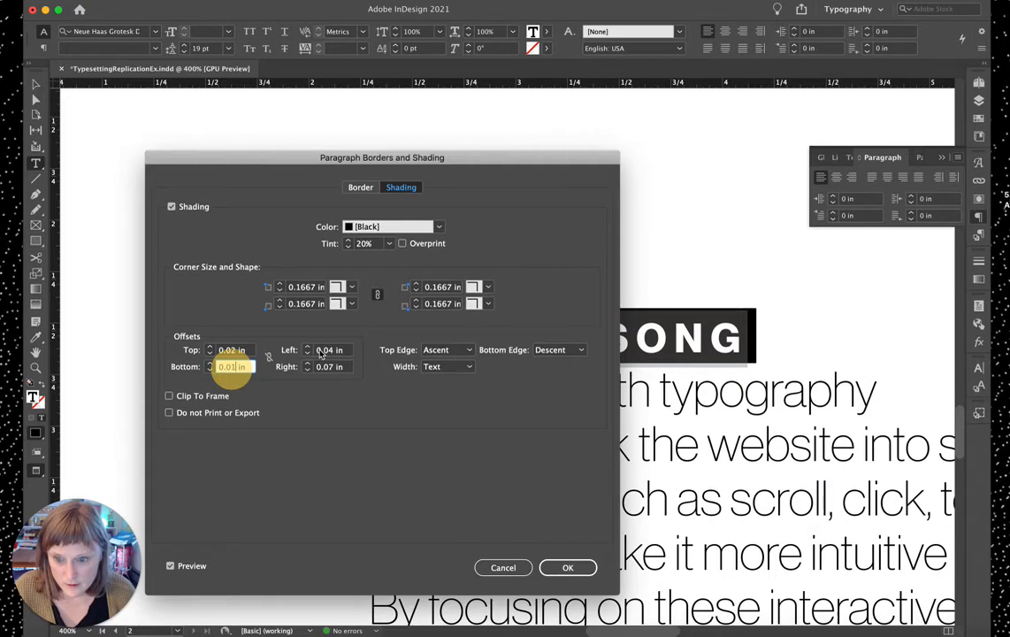
click(321, 350)
drag(417, 163, 283, 129)
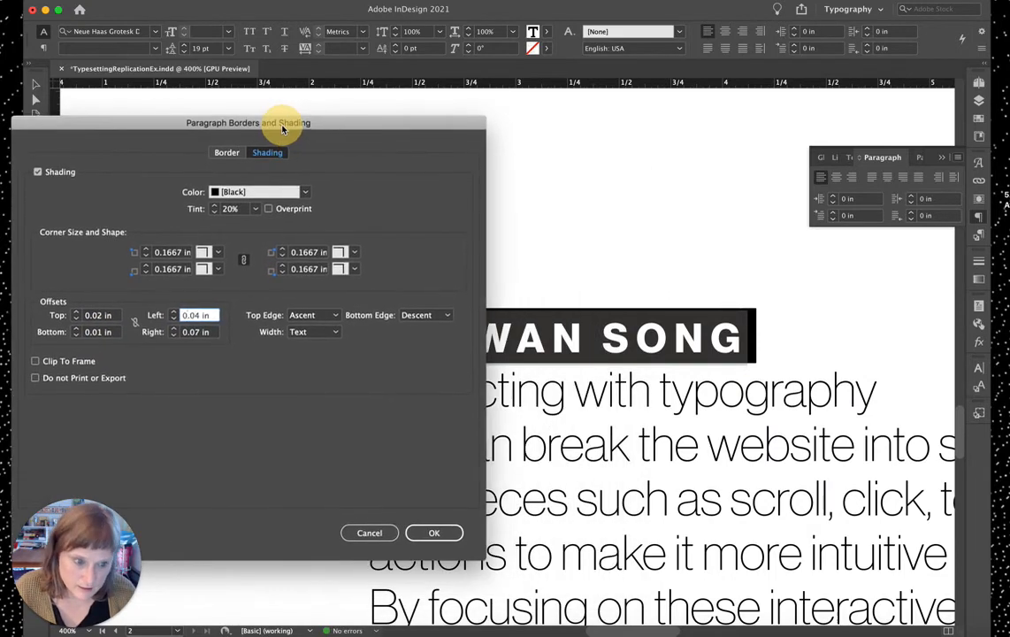
click(432, 531)
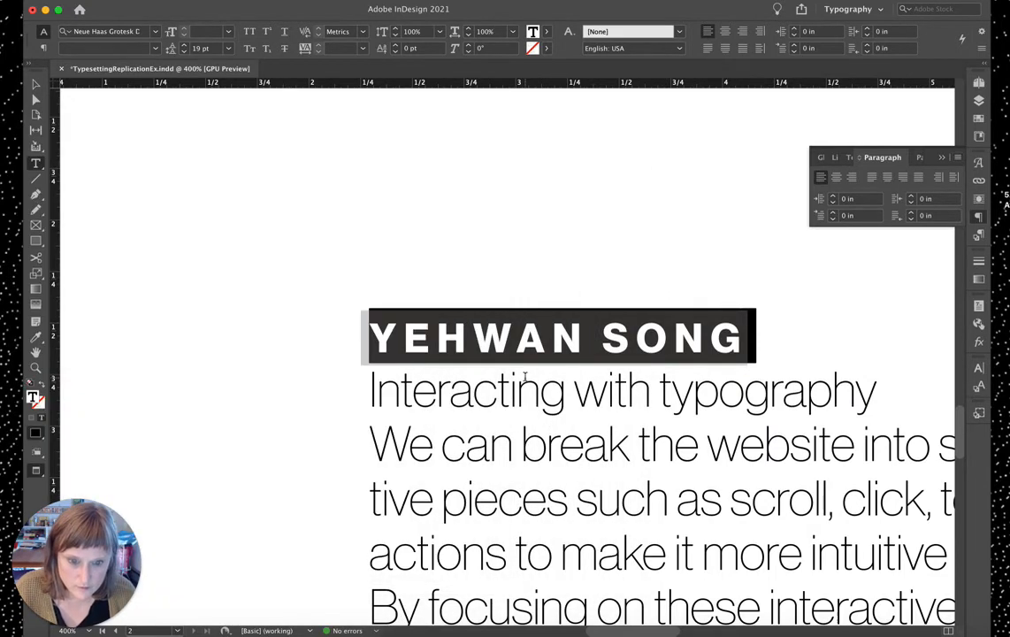
Step: Remove the stray empty text frame and save the document
click(578, 266)
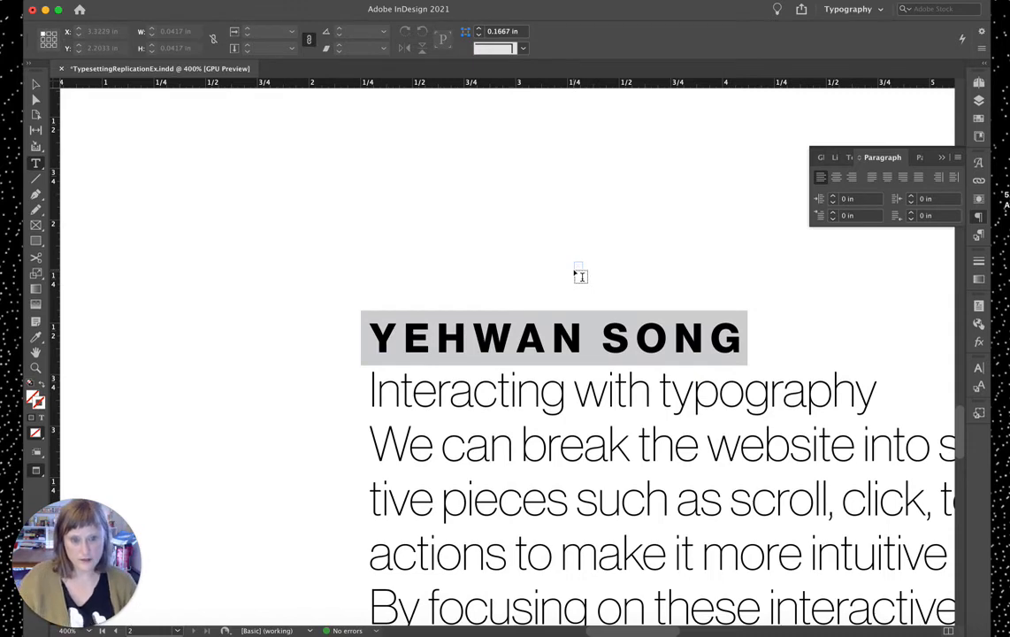
key(super+z)
key(super+minus)
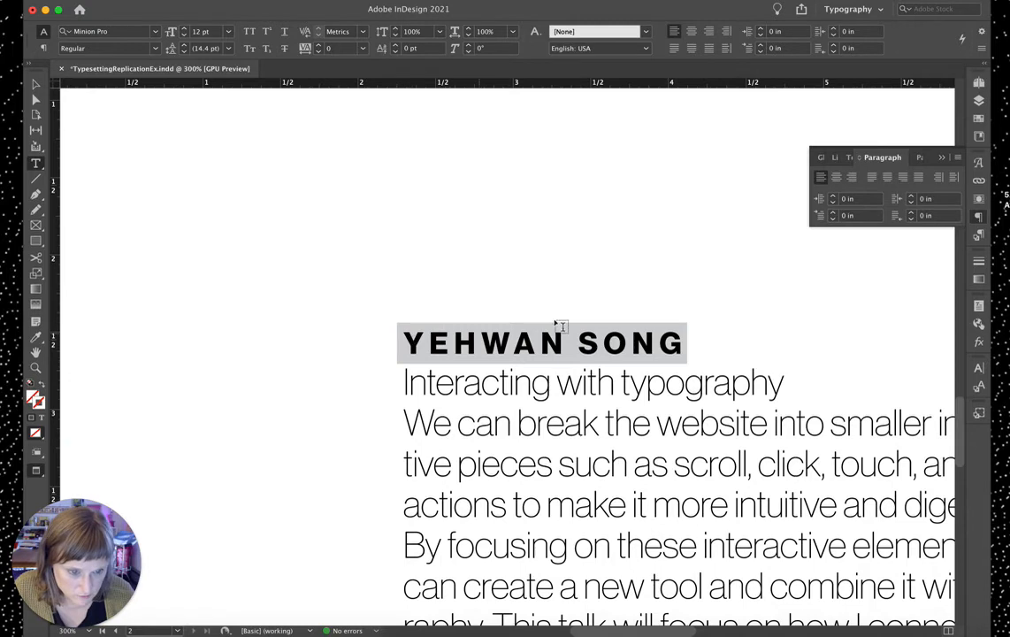
key(super+minus)
key(super+minus)
key(super+s)
Step: Zoom out to view the article and put the cursor back in the YEHWAN SONG heading
key(super+equal)
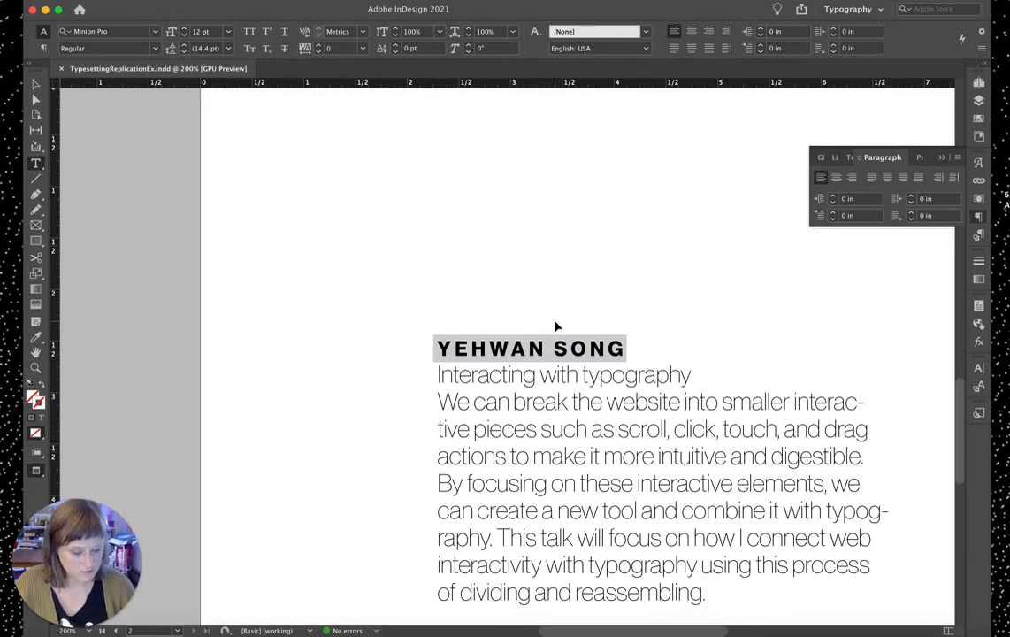
key(super+minus)
key(super+minus)
scroll(556, 354, down, 5)
scroll(556, 371, up, 3)
scroll(555, 371, right, 2)
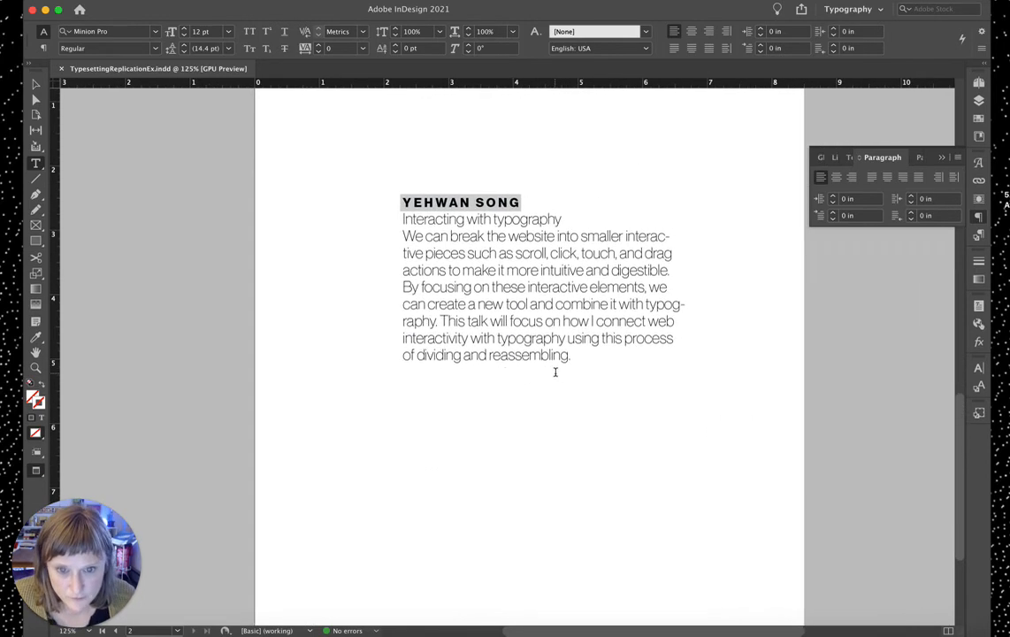
double_click(463, 222)
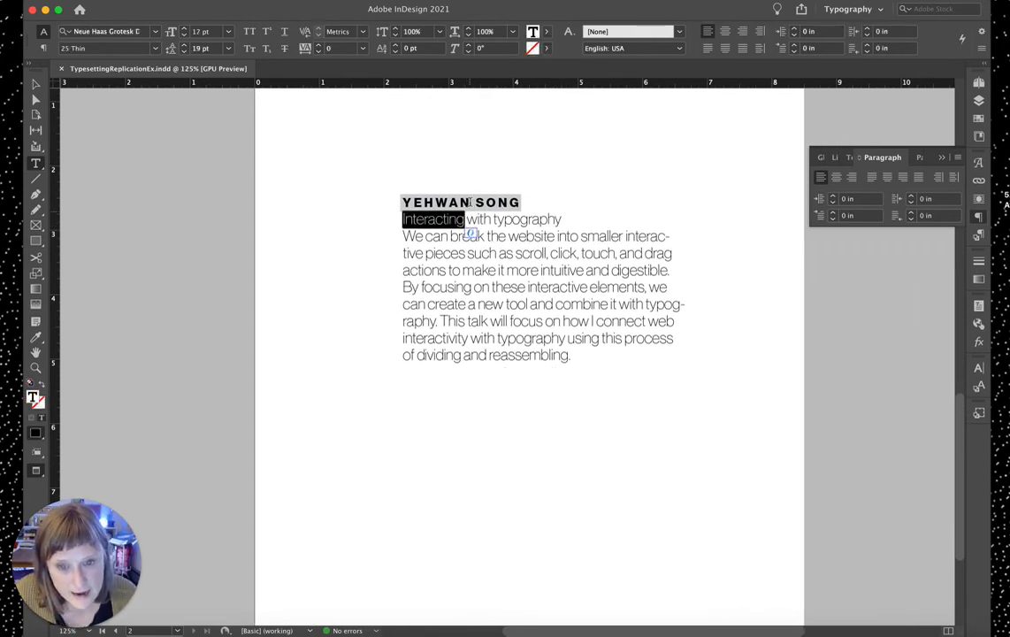
click(489, 196)
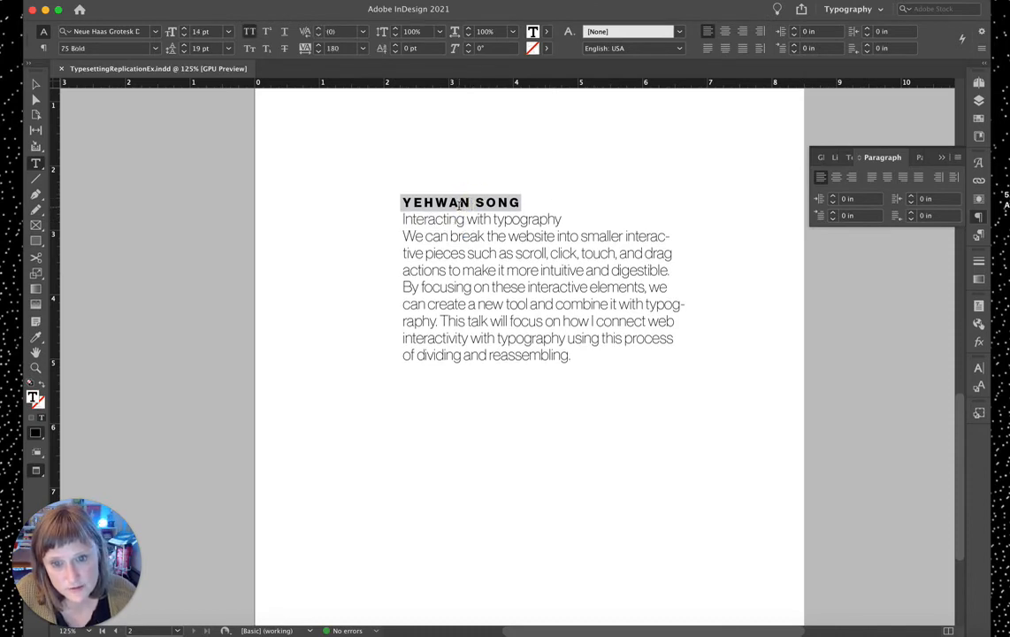
Step: Draw a new text frame below the article and fill it with placeholder text
drag(398, 434, 668, 610)
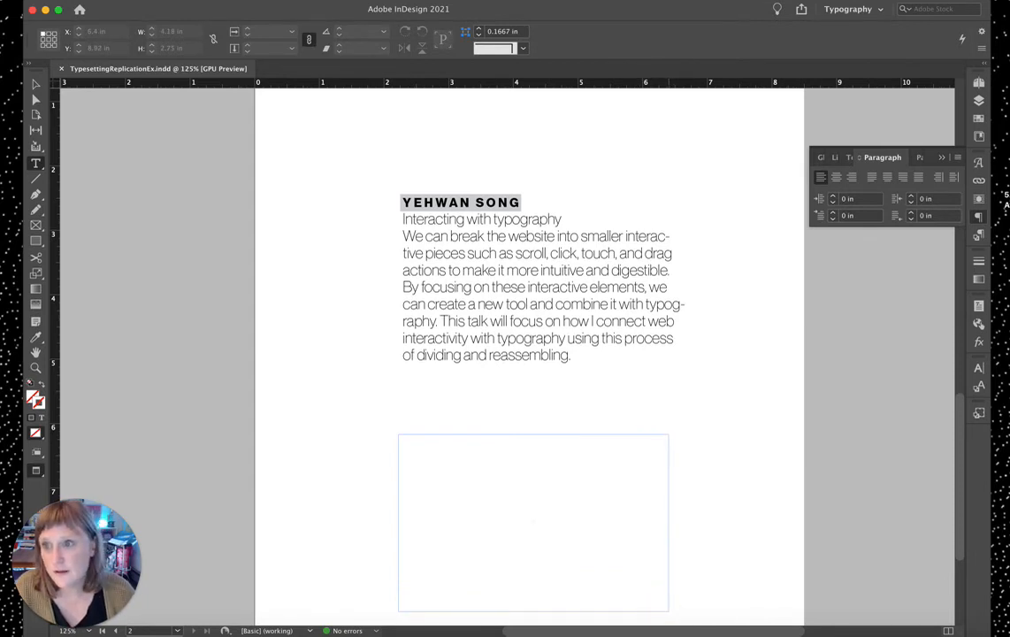
click(99, 3)
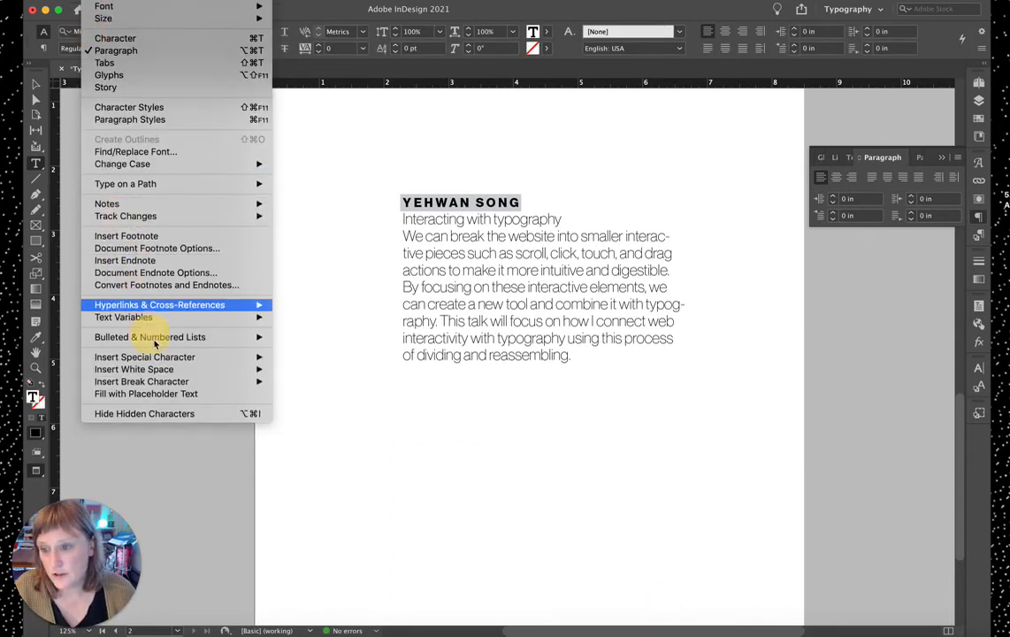
click(144, 396)
scroll(542, 397, down, 3)
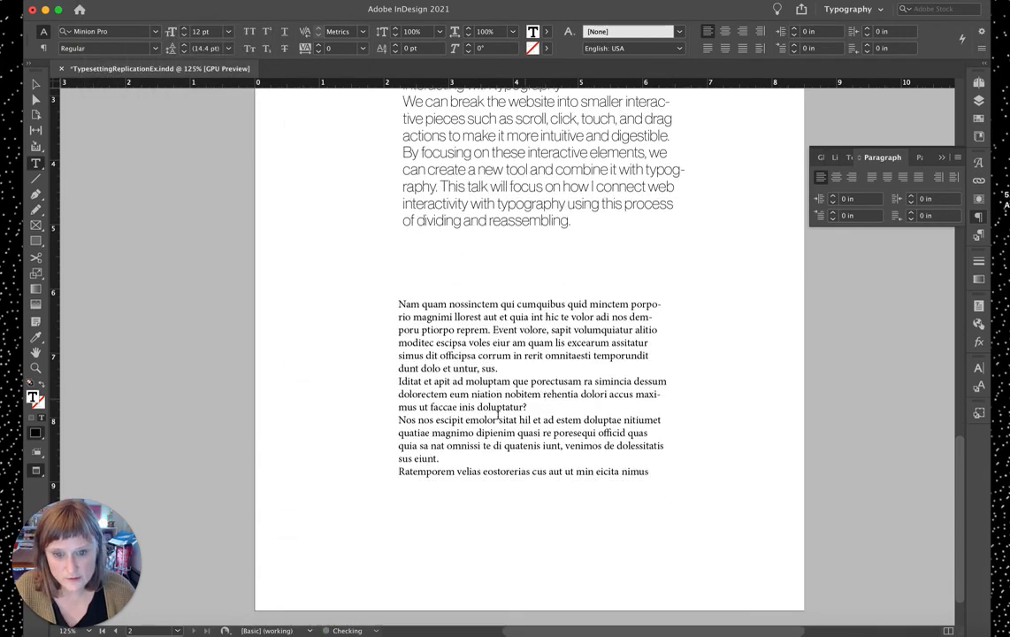
Step: Eyedrop the abstract's 17 pt Neue Haas Grotesk 25 Thin formatting onto all the placeholder text
key(super+a)
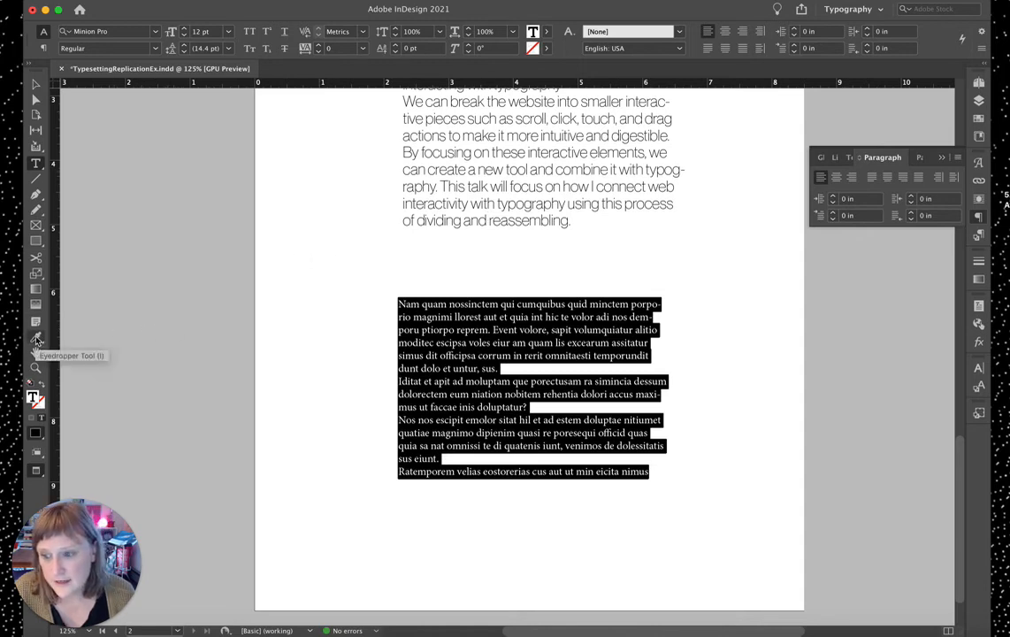
click(36, 340)
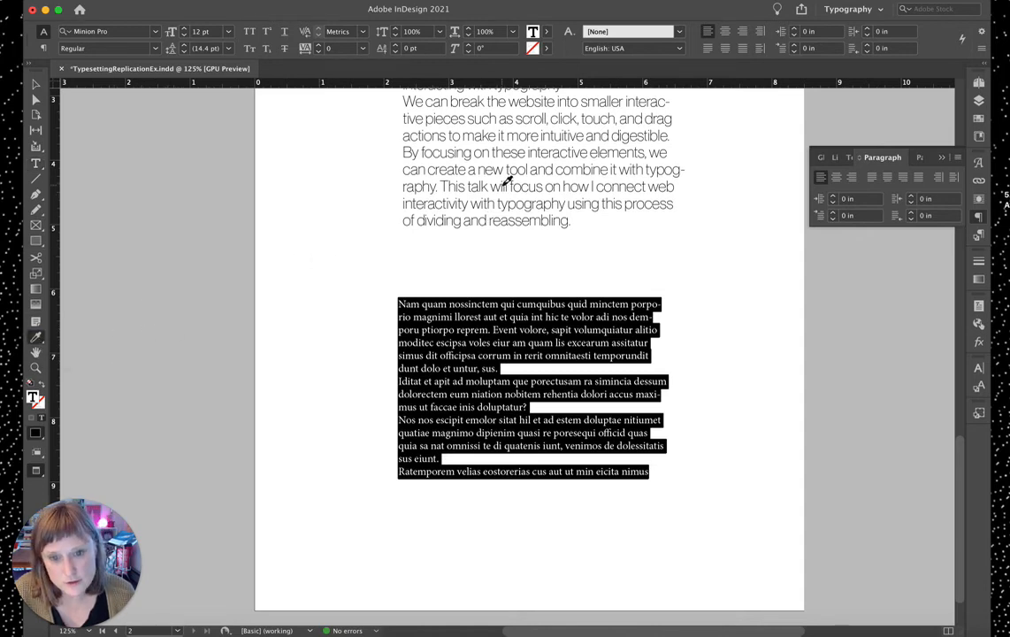
click(450, 164)
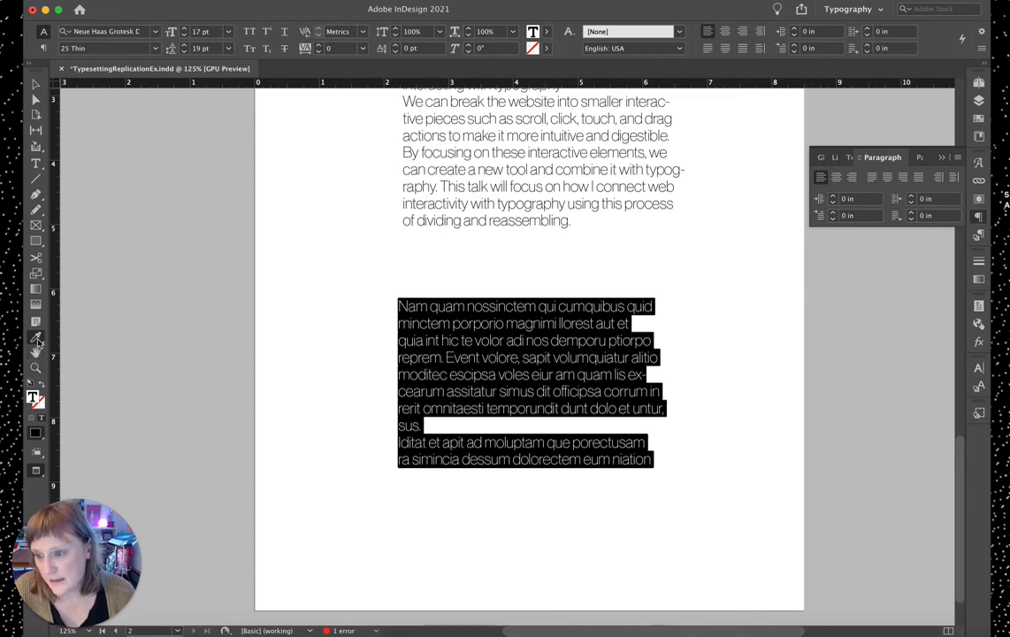
click(35, 163)
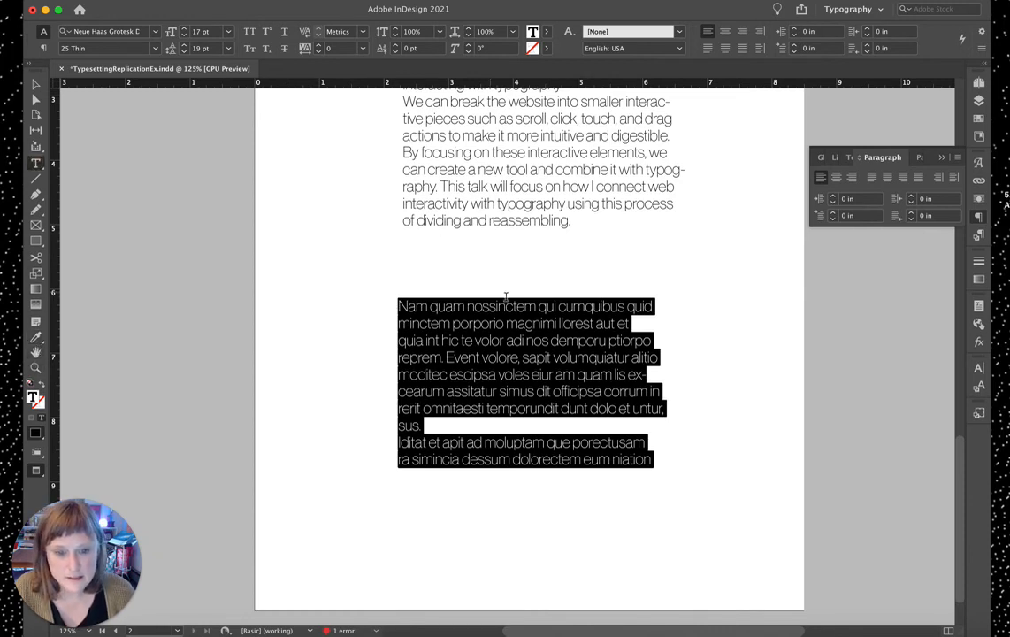
Step: Break the placeholder text after 'nossinctem' so its first line becomes its own paragraph
click(535, 306)
key(Return)
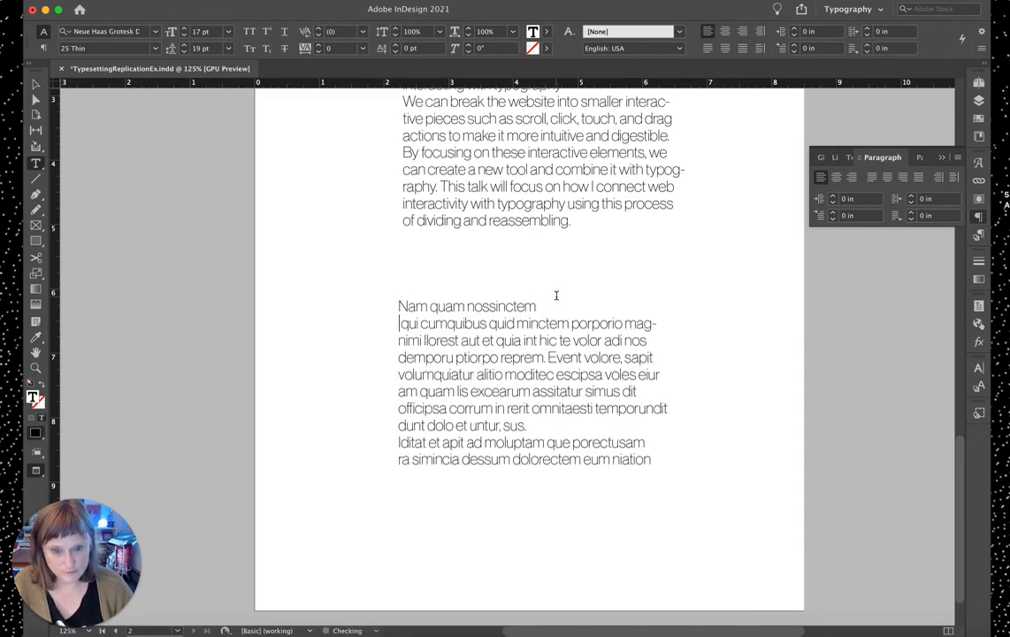
scroll(559, 304, up, 3)
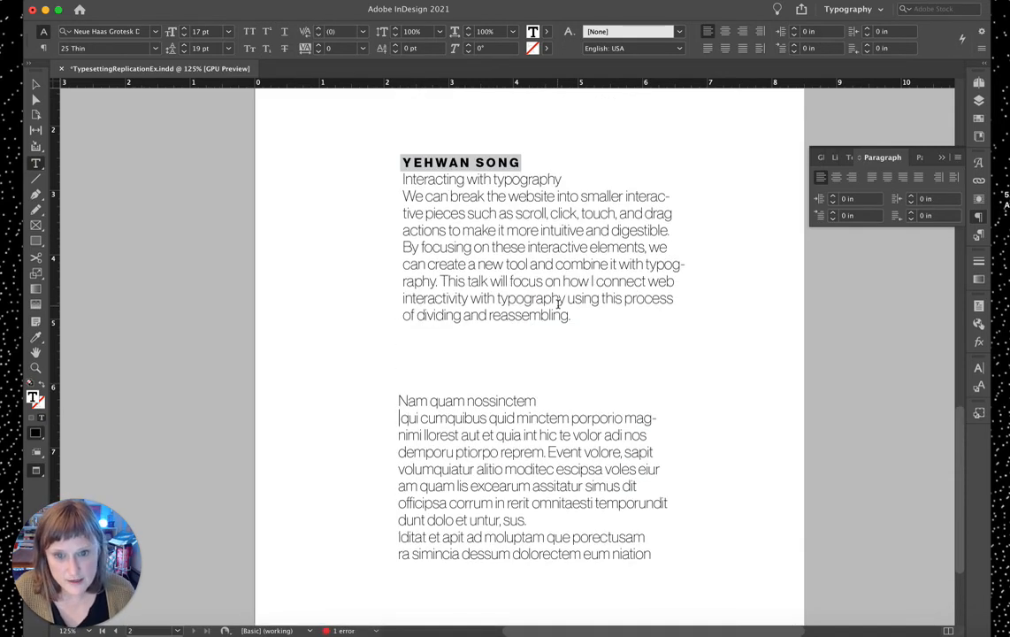
Step: Create a paragraph style named 'Speaker Name' from the selected YEHWAN SONG heading
triple_click(490, 162)
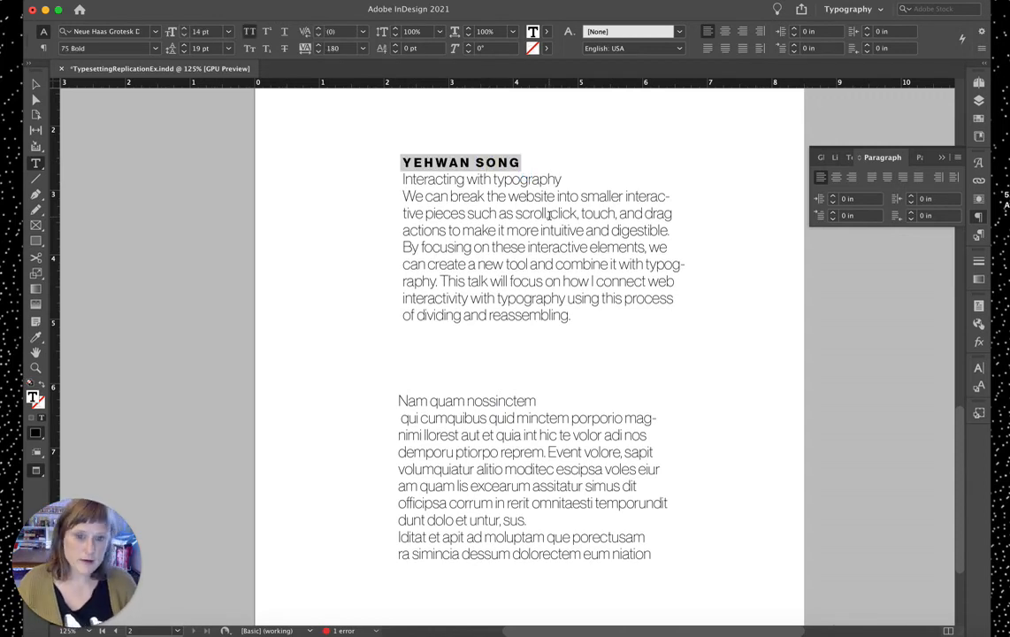
click(978, 236)
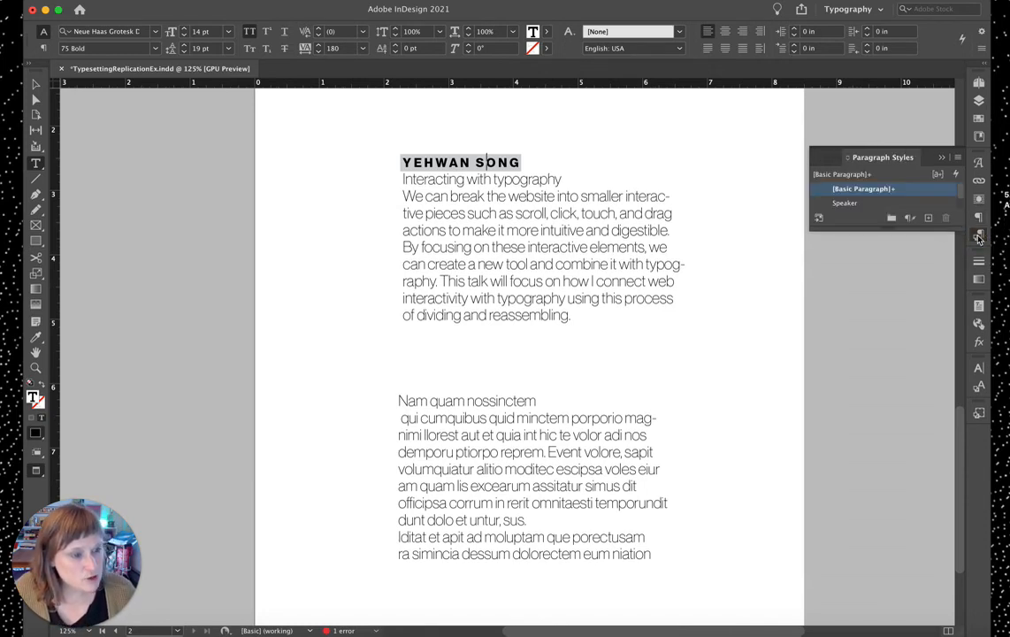
alt+click(927, 219)
text(Spea)
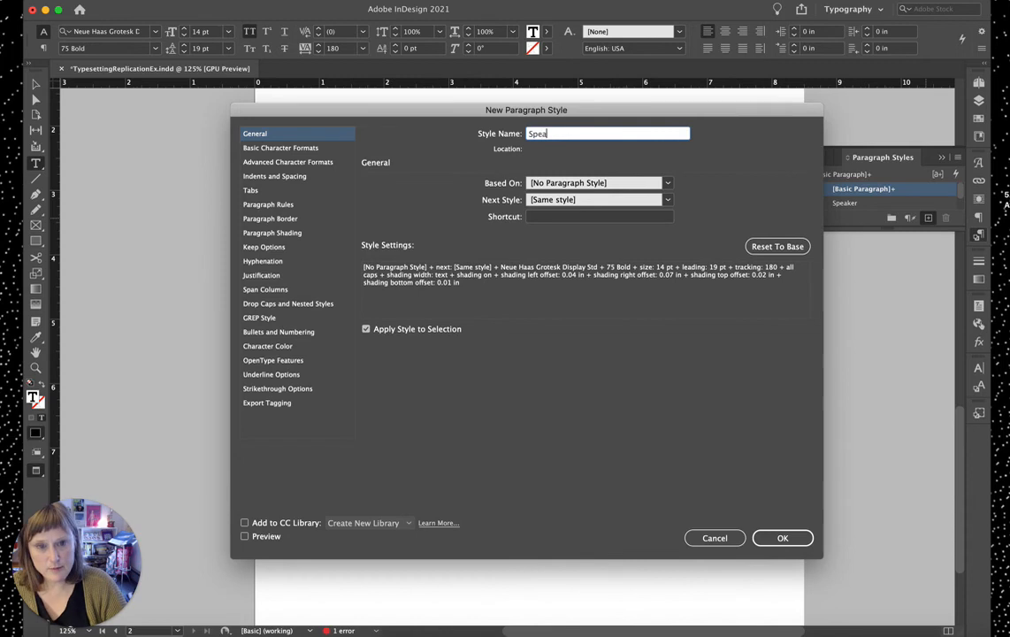
text(ker Name)
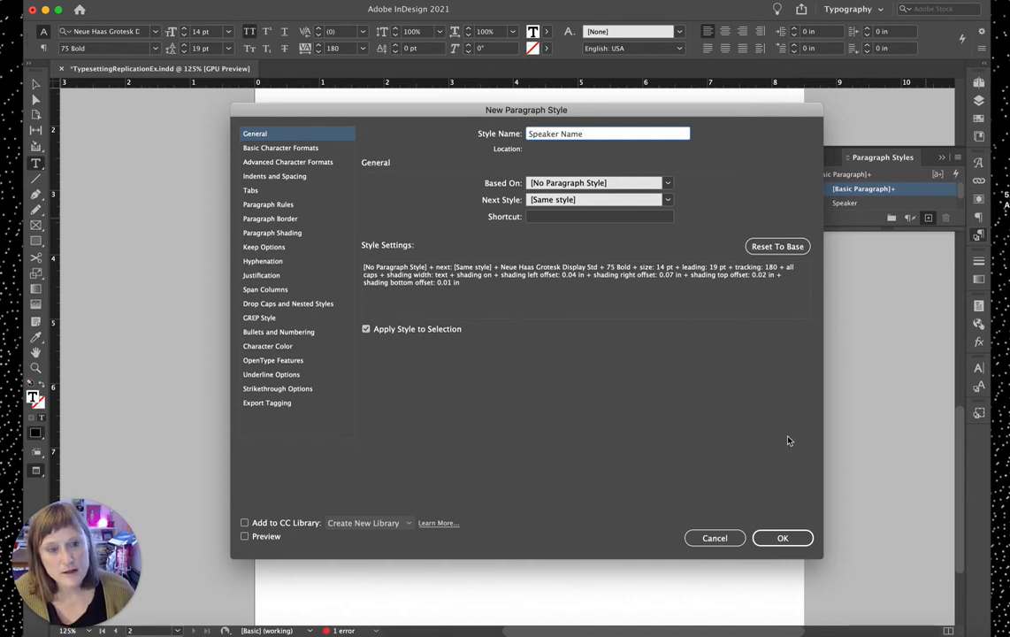
click(780, 536)
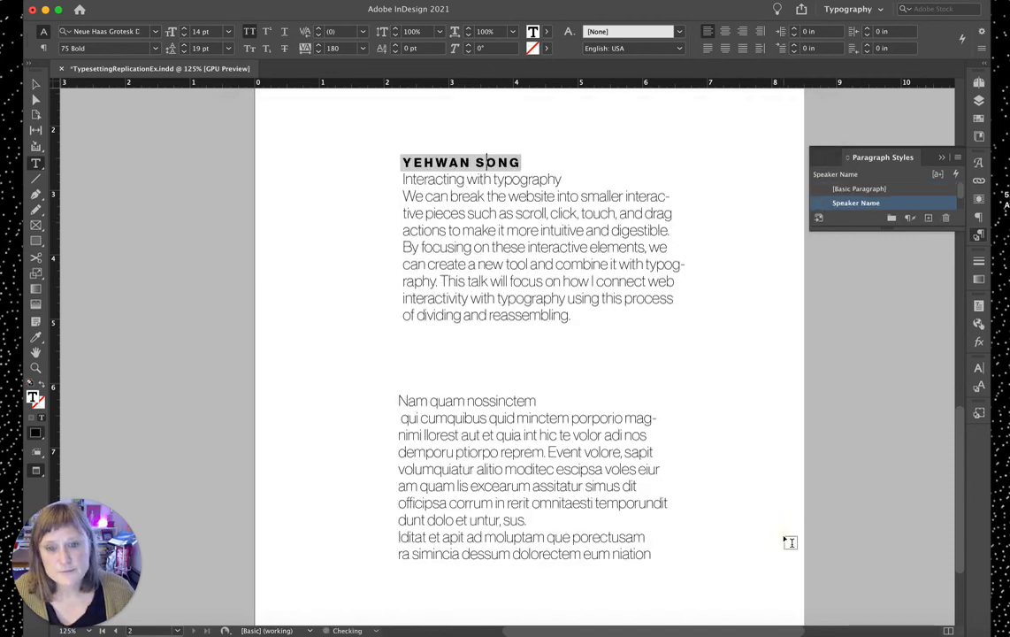
Step: Shorten the upper text frame so its bottom edge fits the article text
scroll(829, 202, down, 2)
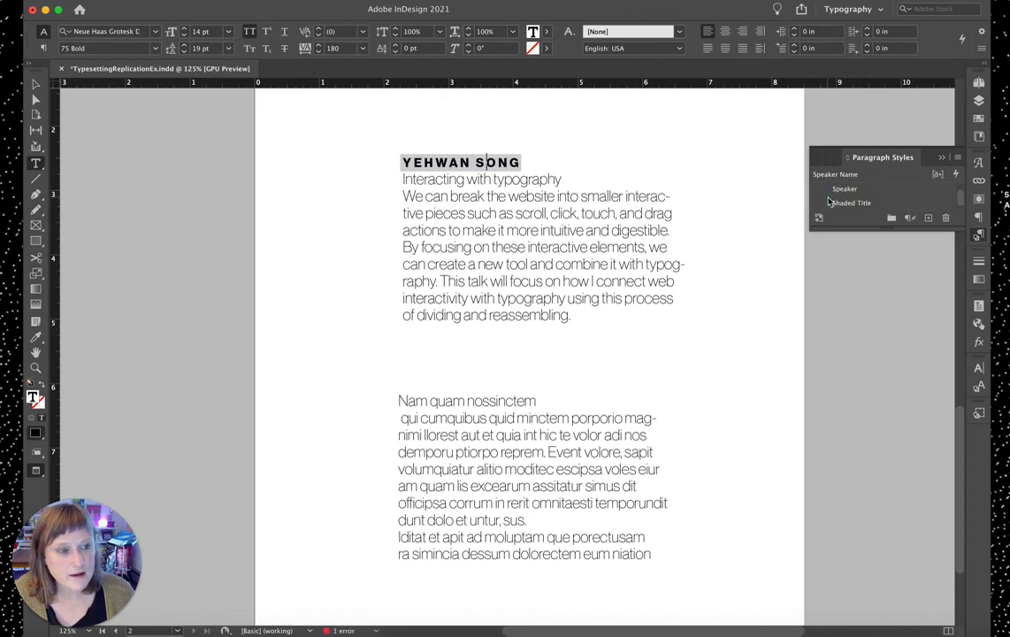
scroll(828, 202, up, 2)
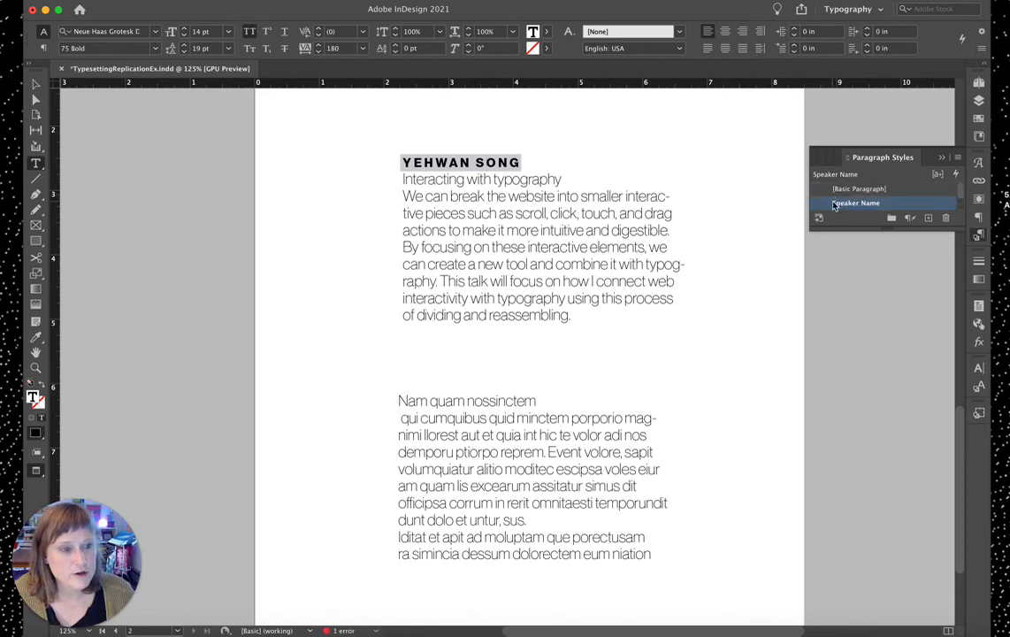
triple_click(496, 403)
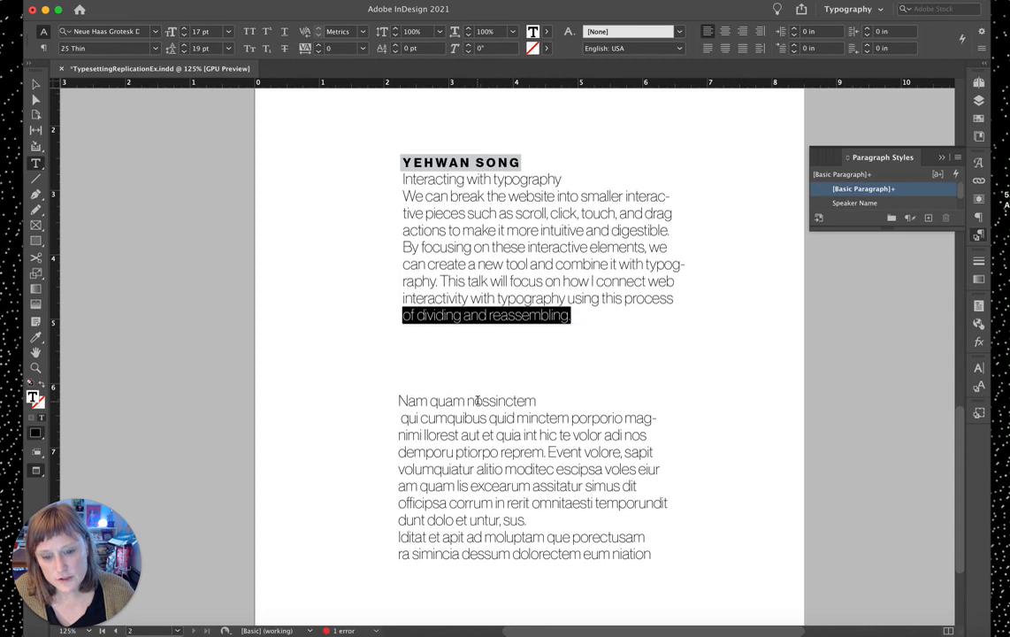
click(477, 401)
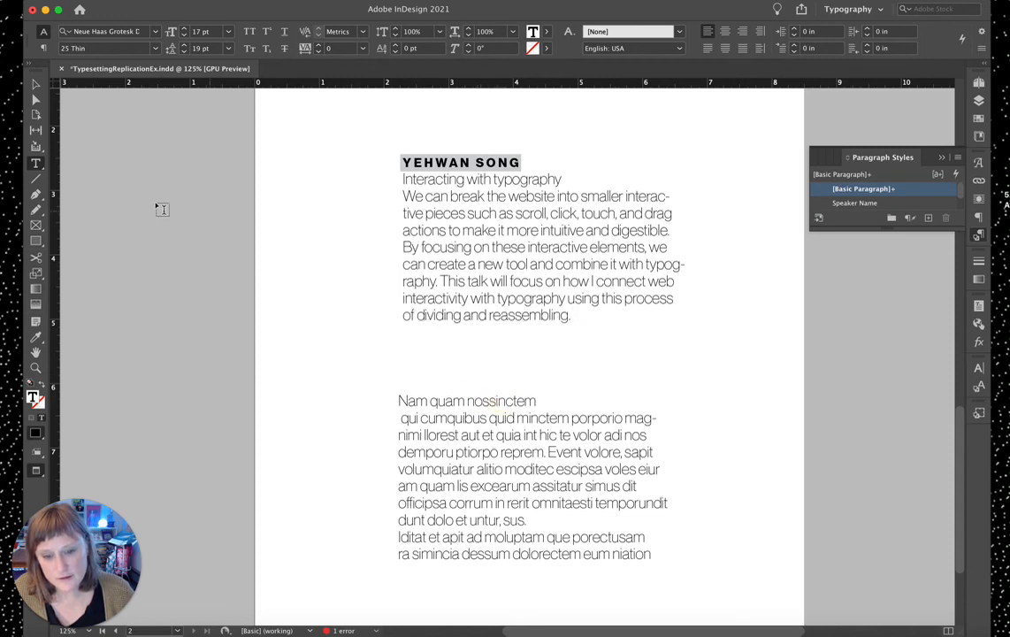
click(36, 84)
key(w)
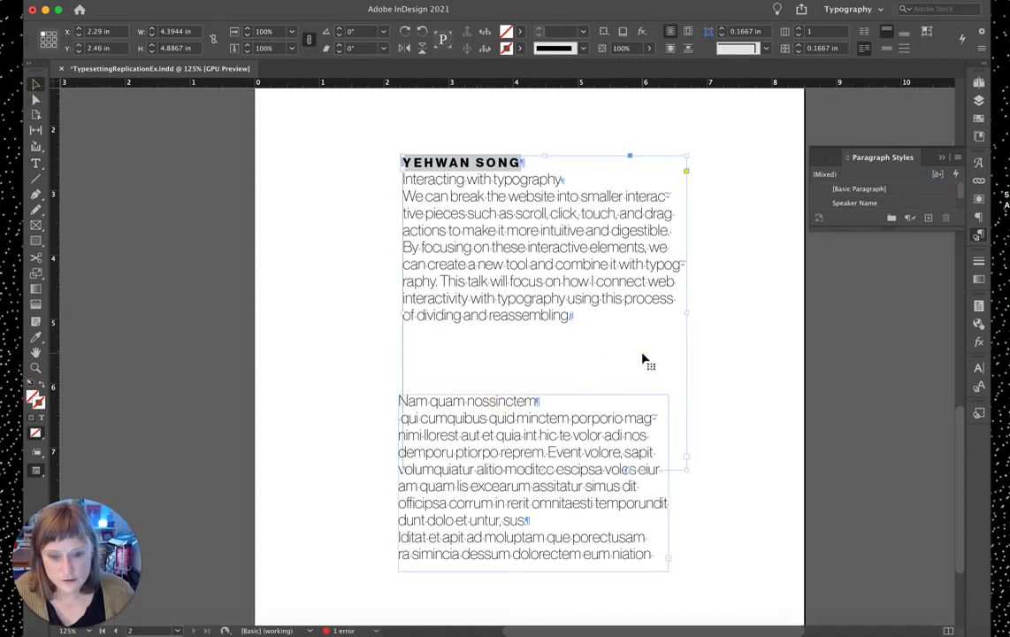
drag(544, 469, 542, 377)
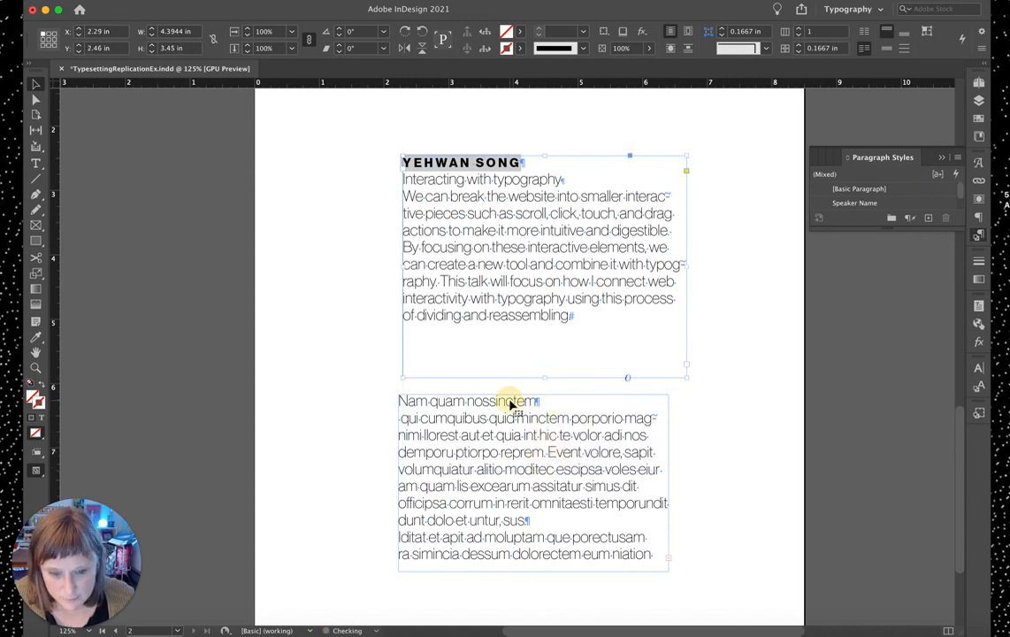
Step: Apply the Speaker Name style to the placeholder heading NAM QUAM NOSSINCTEM and return to preview
double_click(514, 402)
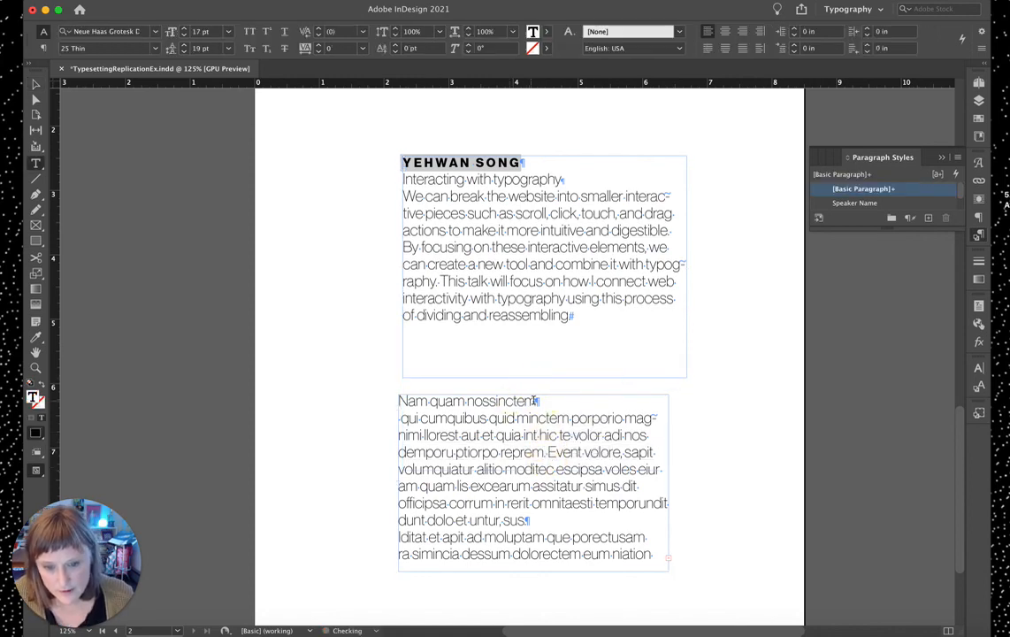
click(854, 202)
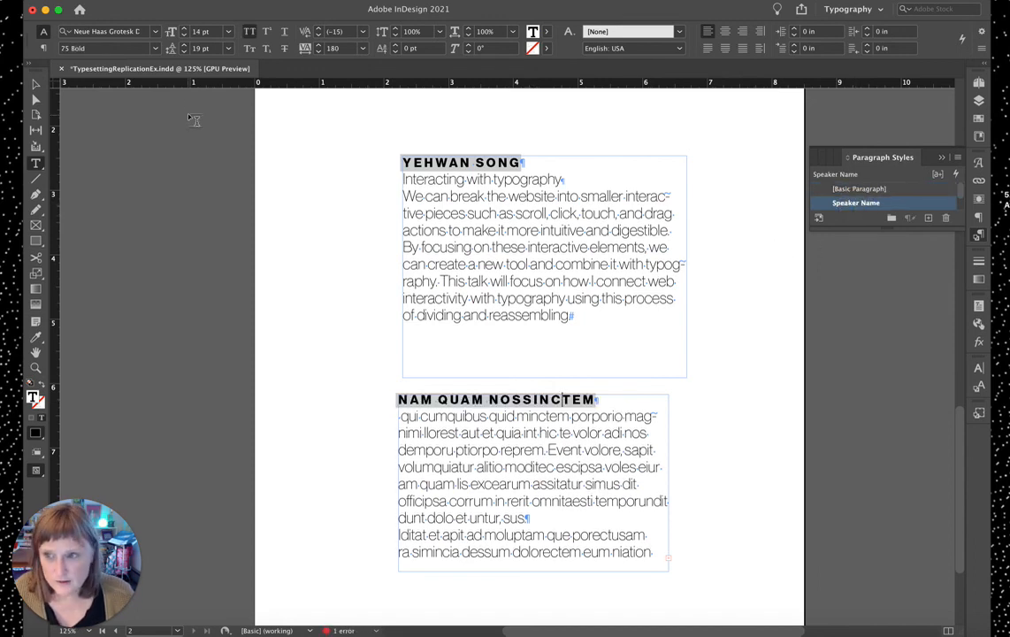
click(293, 267)
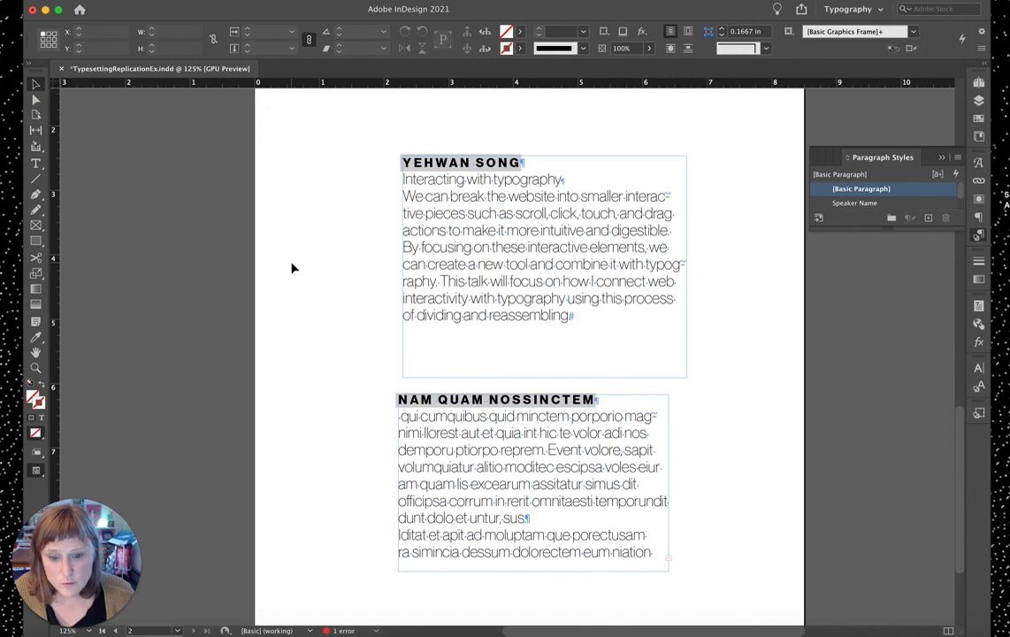
key(w)
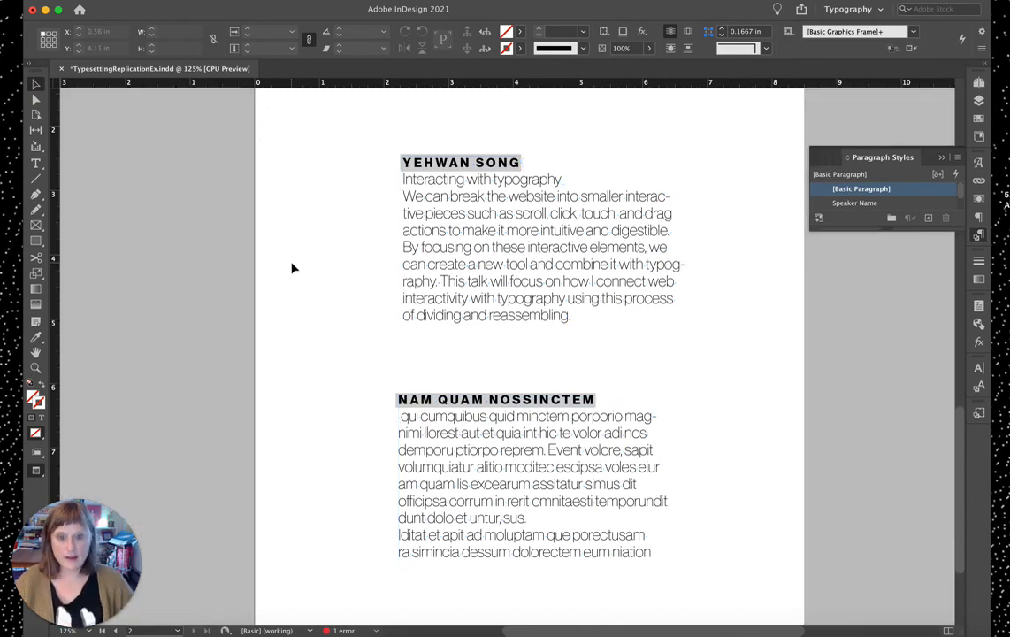